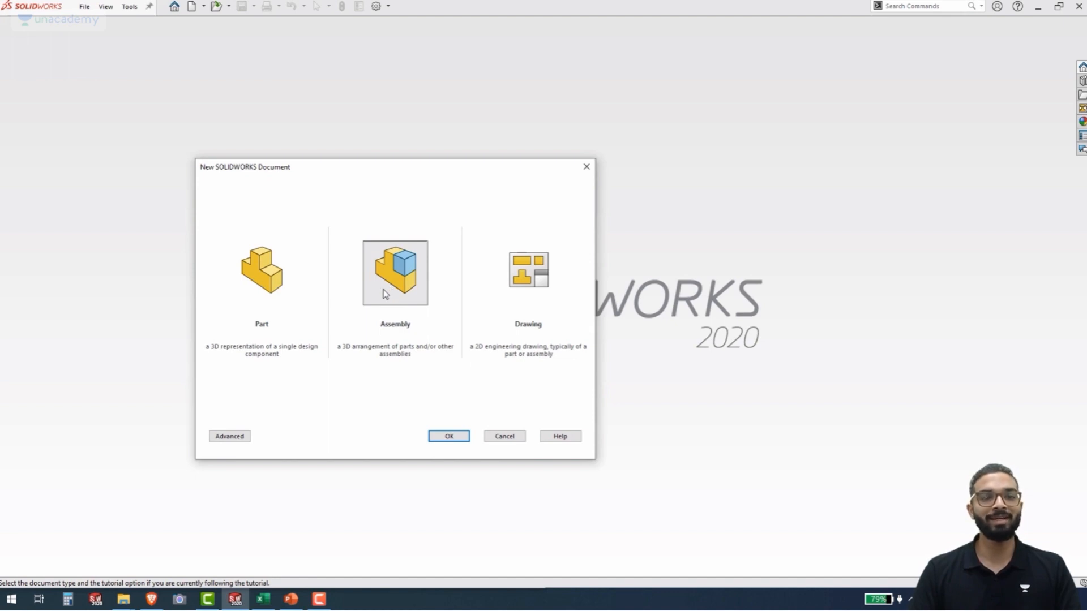
Step: Create a new part document from the available document types
{"action": "left_click", "coordinate": [538, 277]}
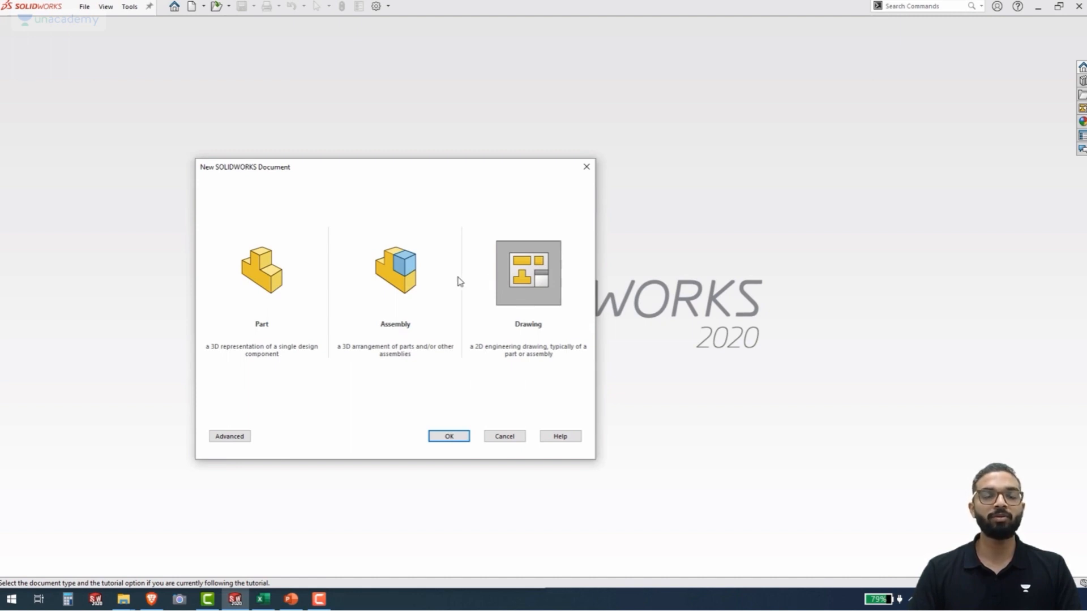
{"action": "left_click", "coordinate": [255, 288]}
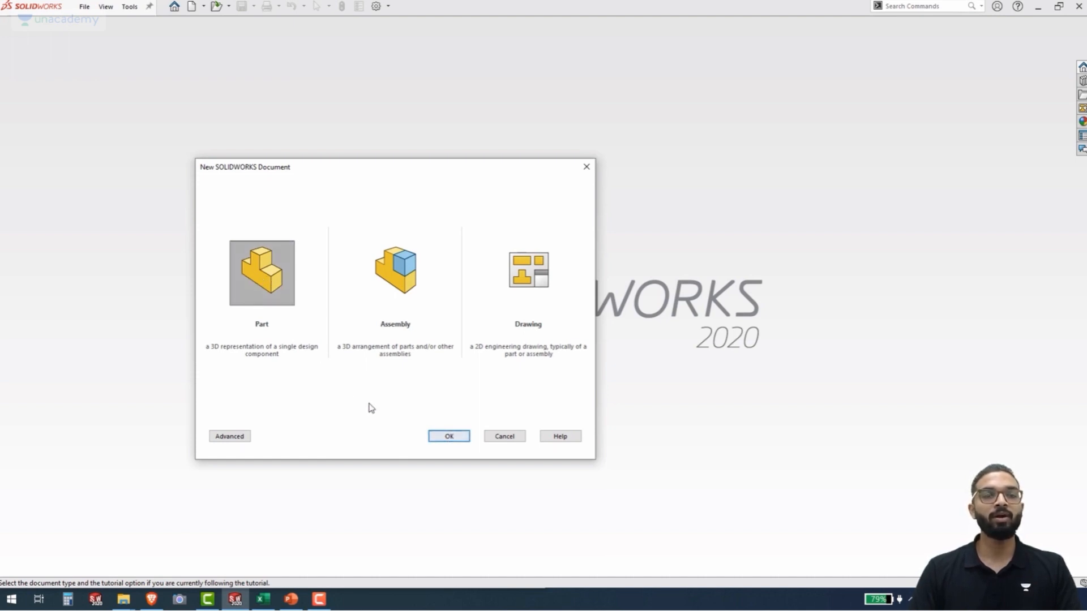
{"action": "double_click", "coordinate": [266, 298]}
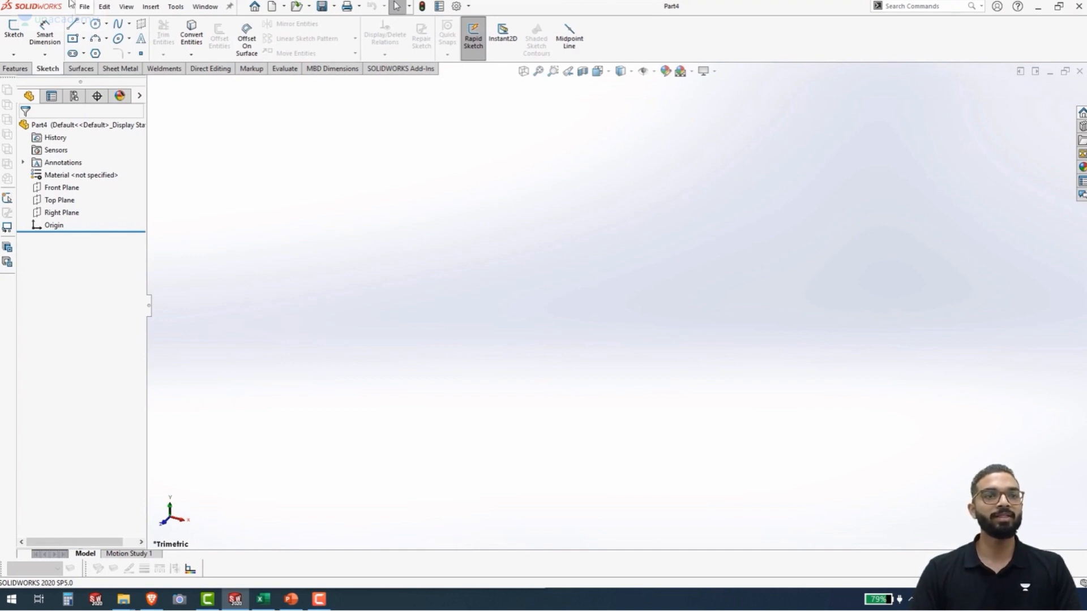
Step: Look through the Features, Sketch, Surfaces, Sheet Metal and Weldments command sets to see which tools each one offers
{"action": "left_click", "coordinate": [20, 69]}
{"action": "left_click", "coordinate": [81, 69]}
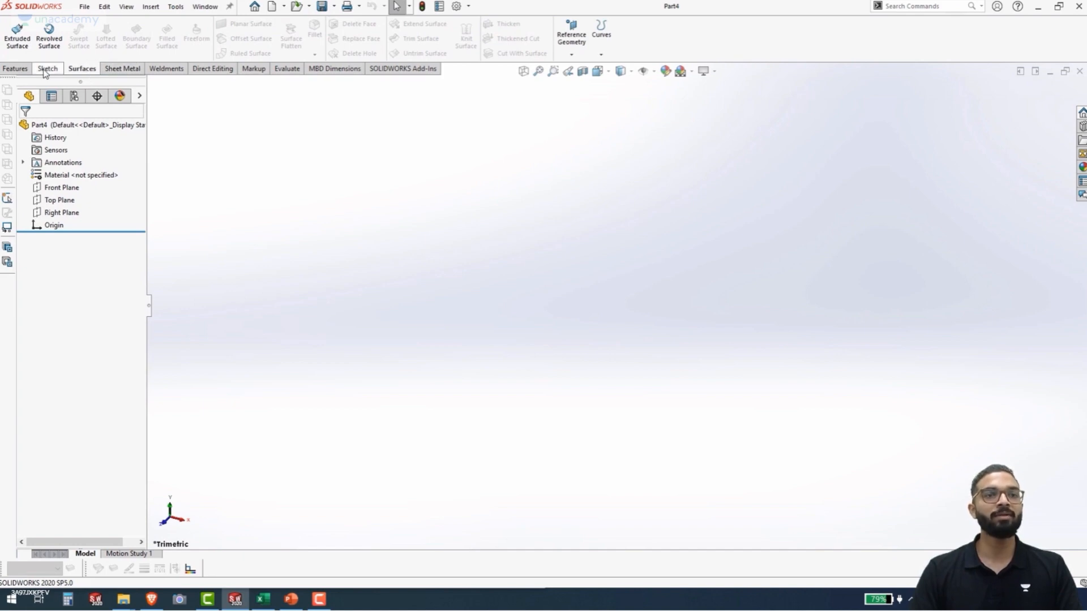
{"action": "left_click", "coordinate": [16, 69]}
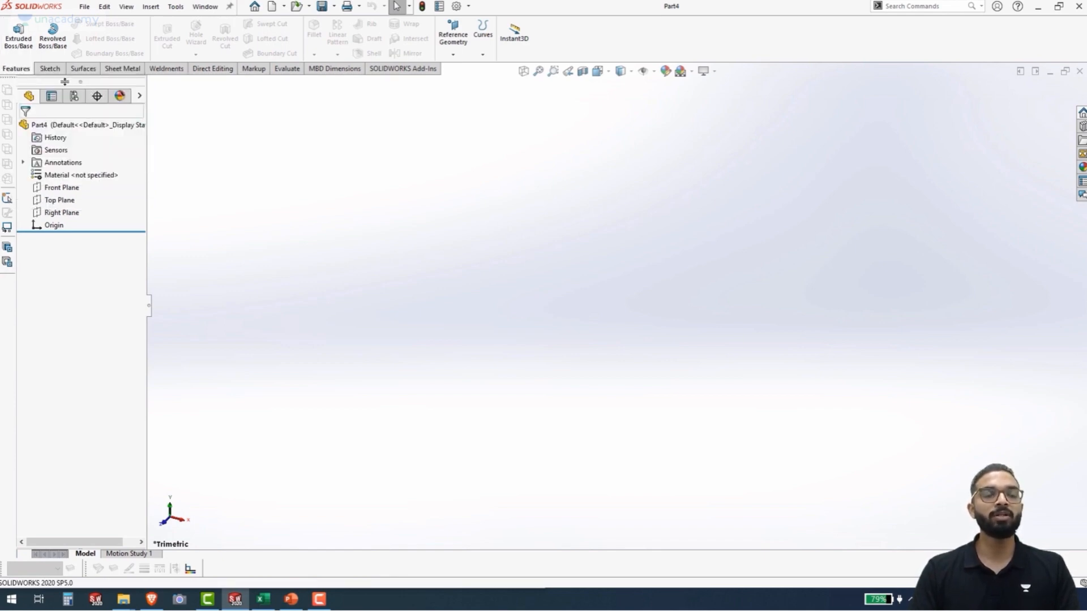
{"action": "left_click", "coordinate": [45, 69]}
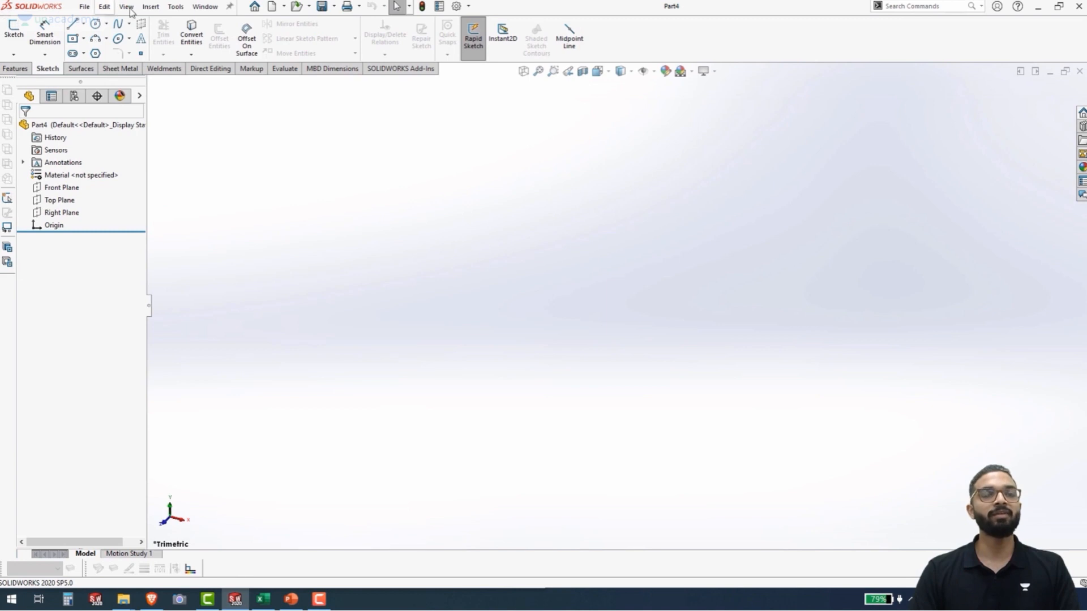
{"action": "left_click", "coordinate": [81, 69]}
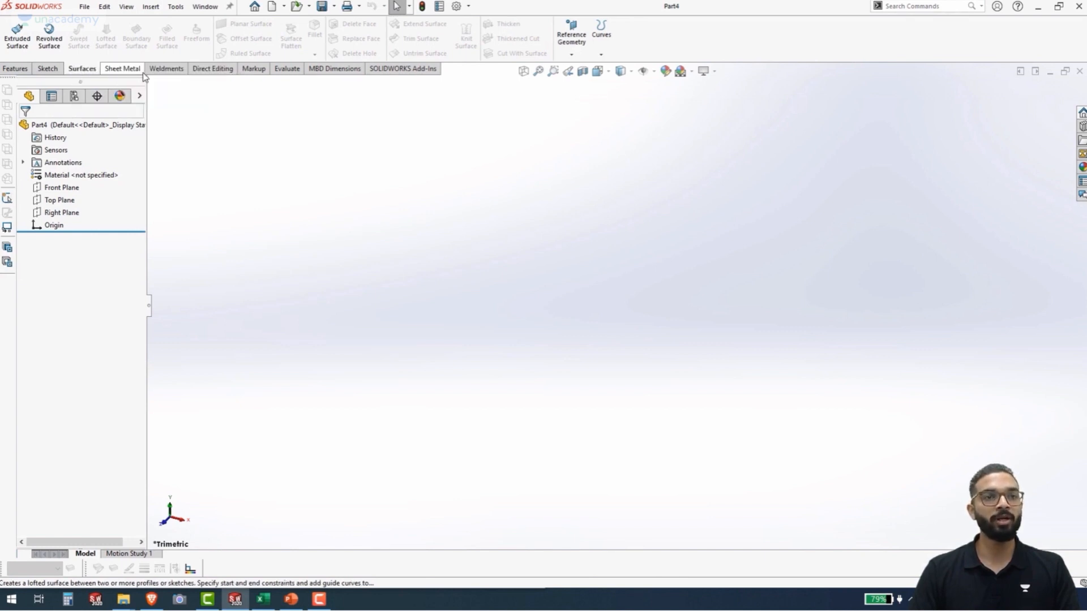
{"action": "left_click", "coordinate": [120, 70]}
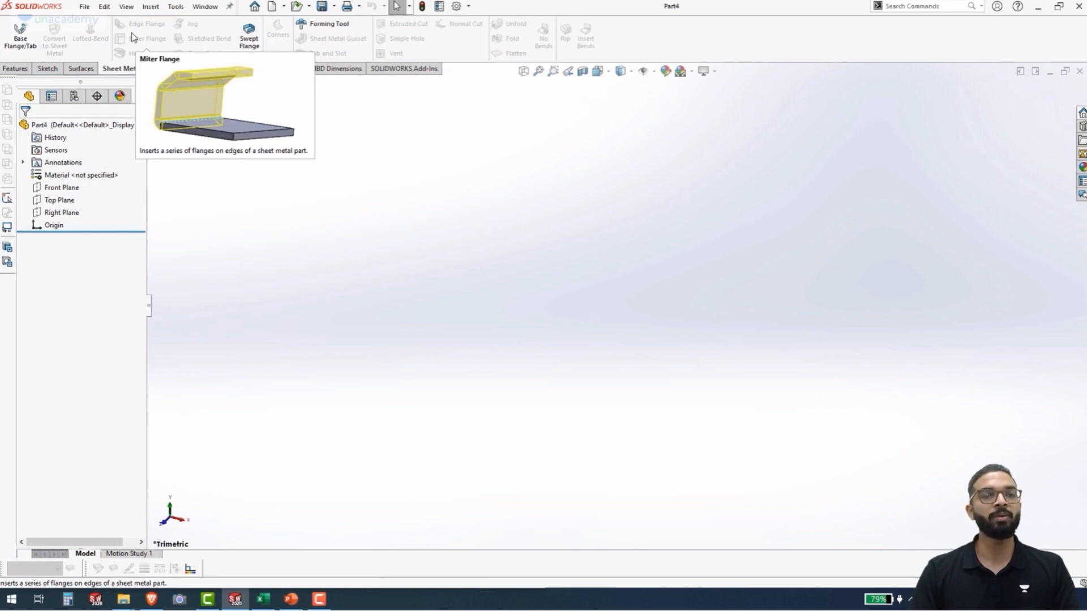
{"action": "left_click", "coordinate": [165, 72]}
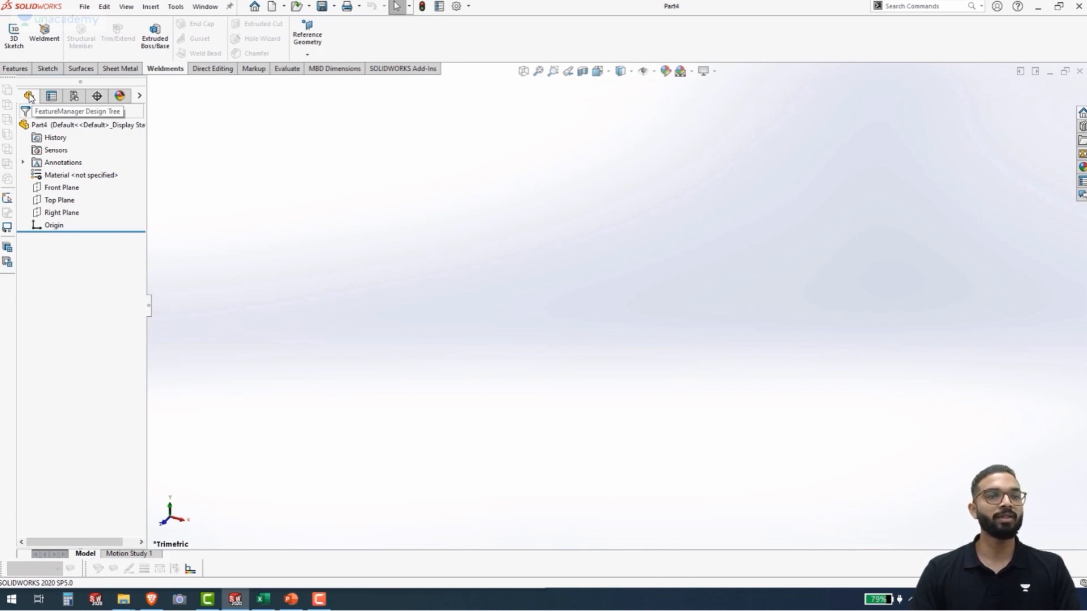
Step: Examine the part's three default reference planes and its origin in the graphics area
{"action": "left_click", "coordinate": [67, 190]}
{"action": "left_click", "coordinate": [59, 199]}
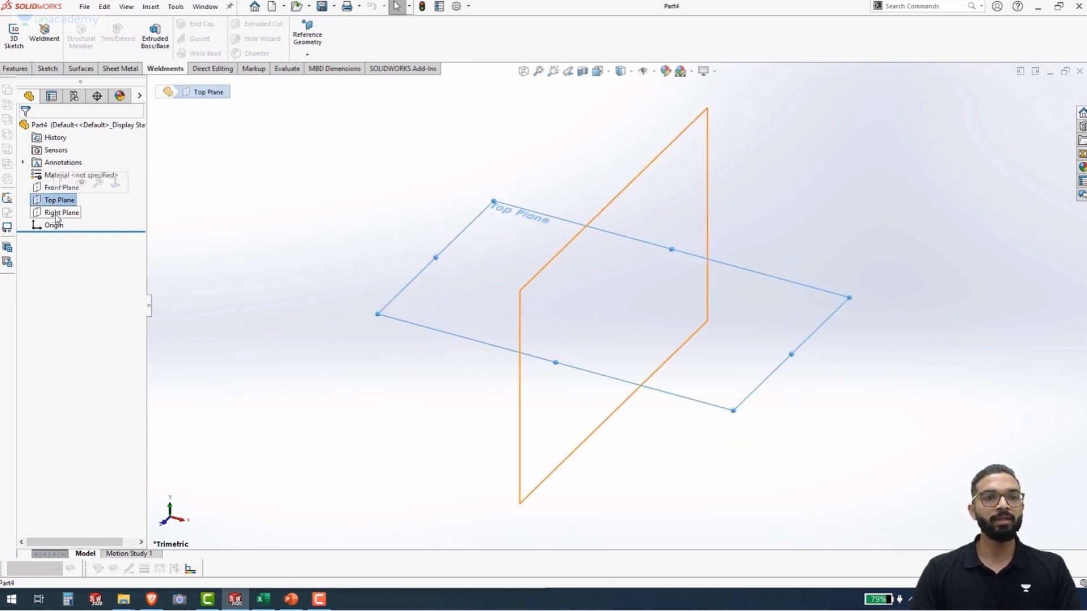
{"action": "left_click", "coordinate": [56, 213]}
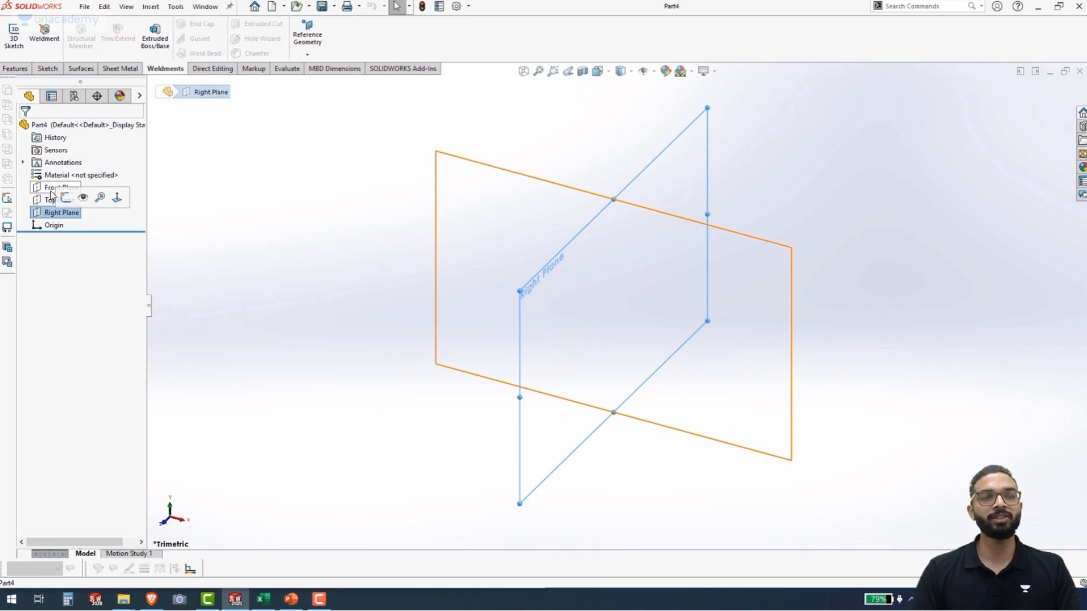
{"action": "left_click", "coordinate": [46, 227]}
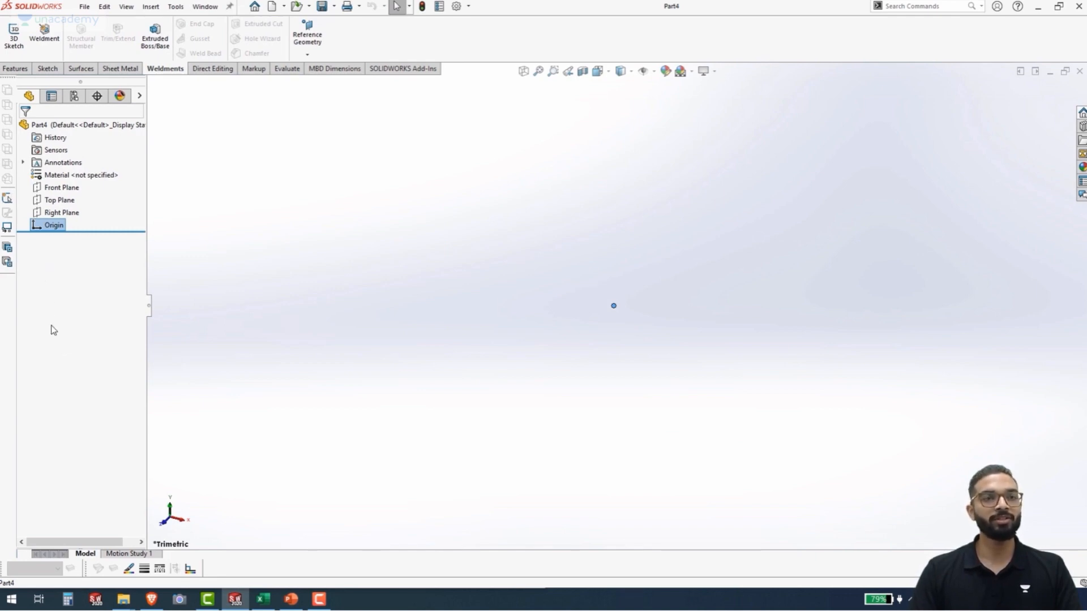
Step: Examine the part's properties, configurations, DimXpert and display appearance managers, and return to the feature tree
{"action": "left_click", "coordinate": [51, 96]}
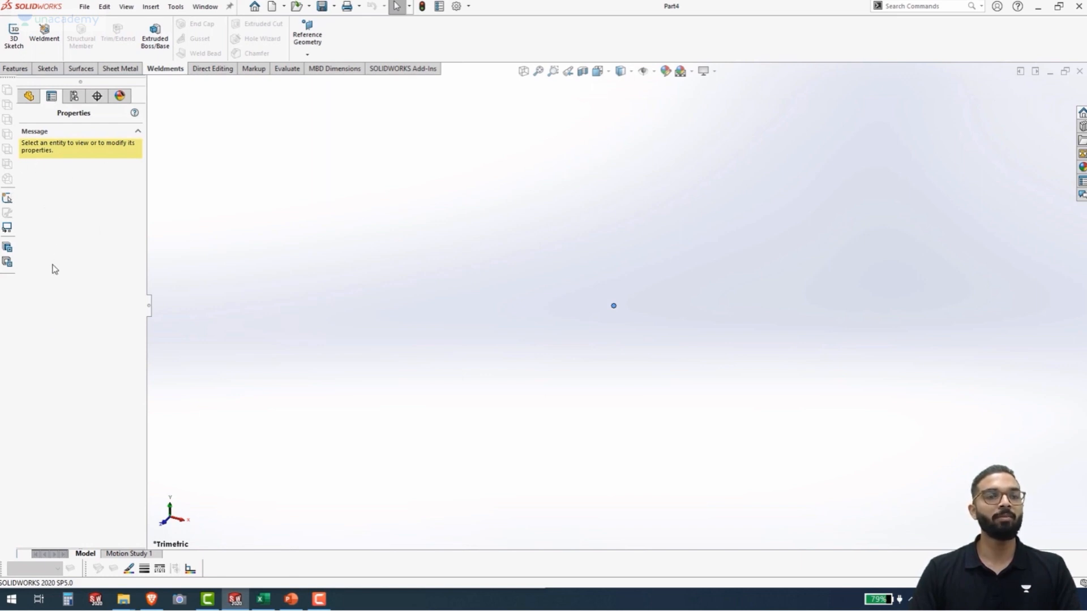
{"action": "left_click", "coordinate": [72, 98]}
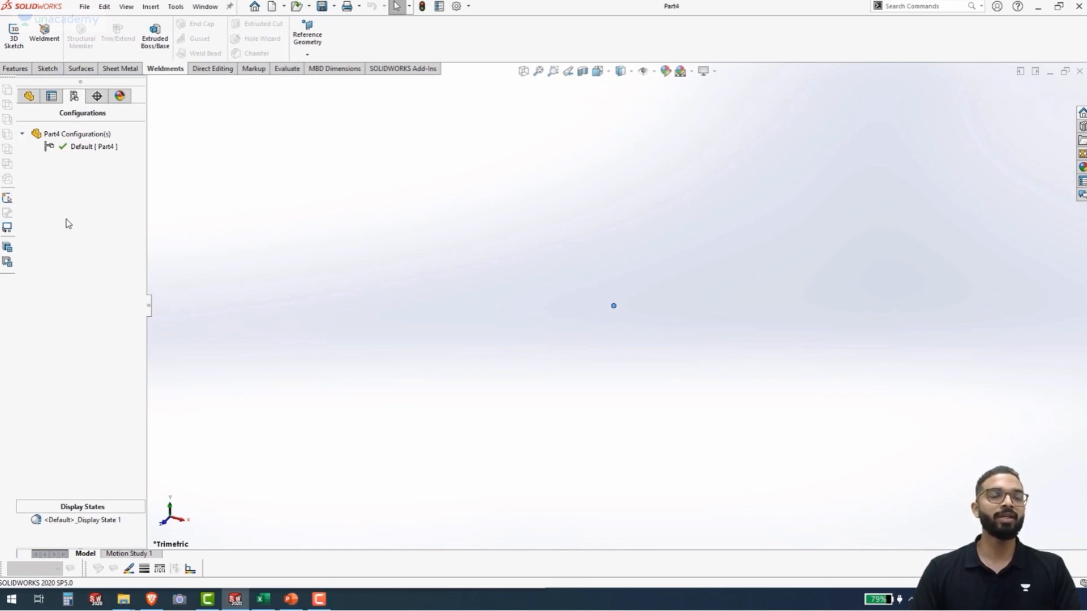
{"action": "left_click", "coordinate": [99, 99]}
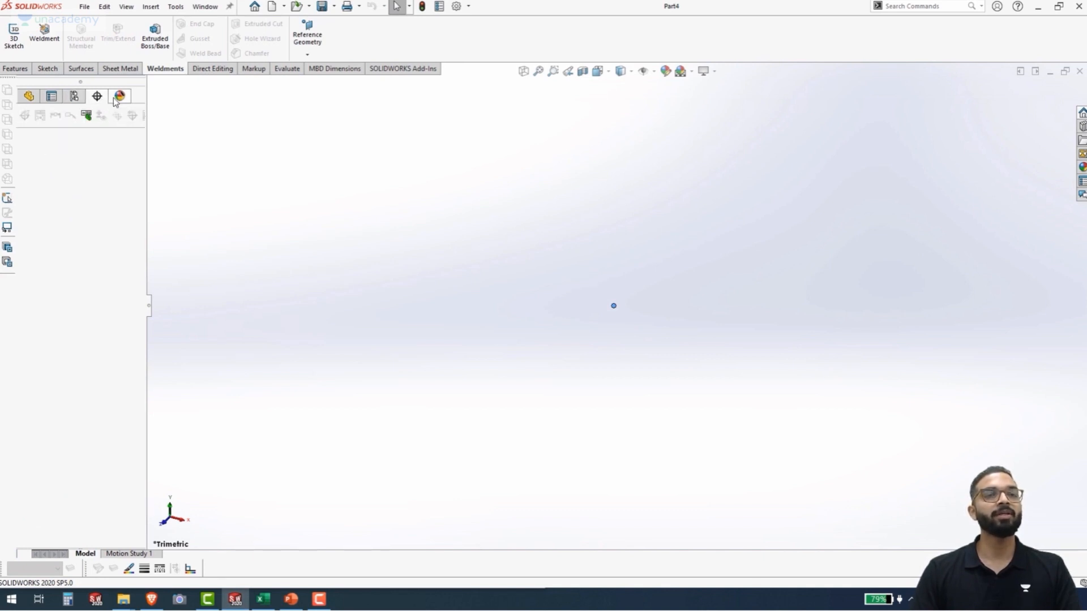
{"action": "left_click", "coordinate": [120, 97]}
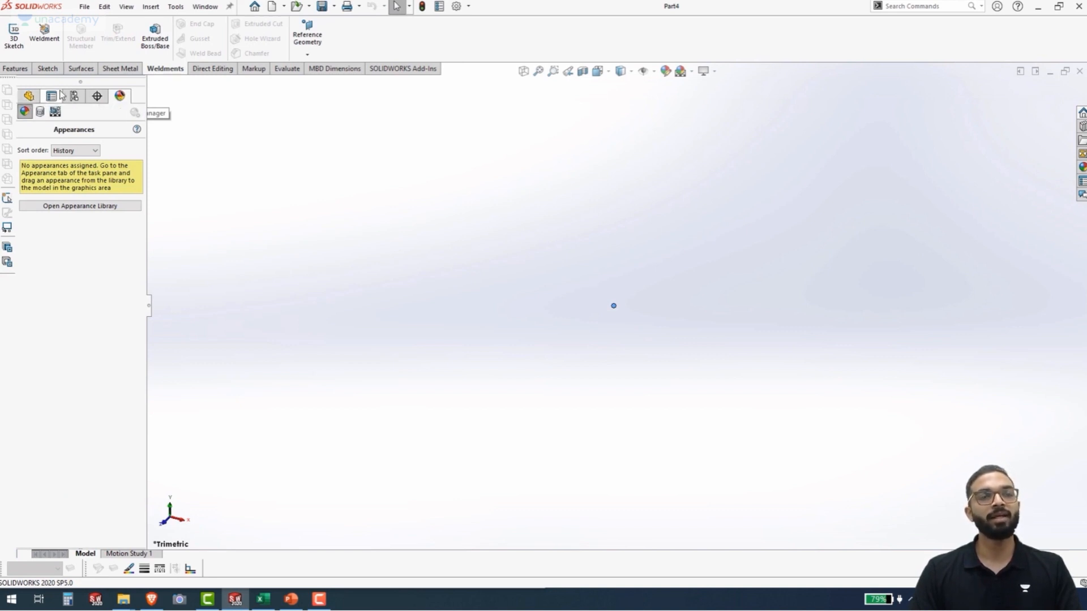
{"action": "left_click", "coordinate": [99, 99]}
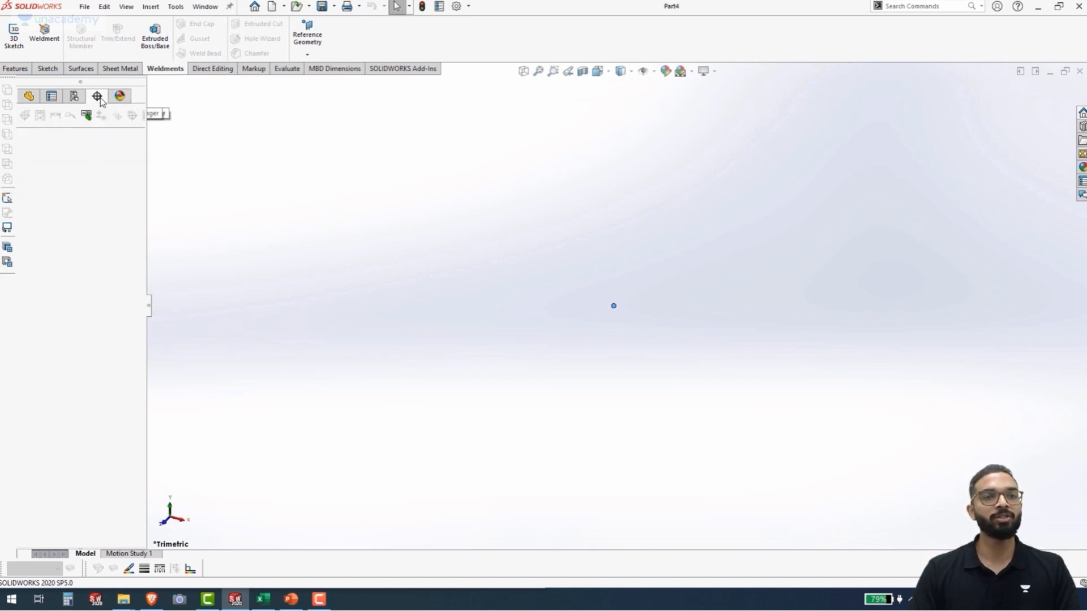
{"action": "left_click", "coordinate": [120, 95]}
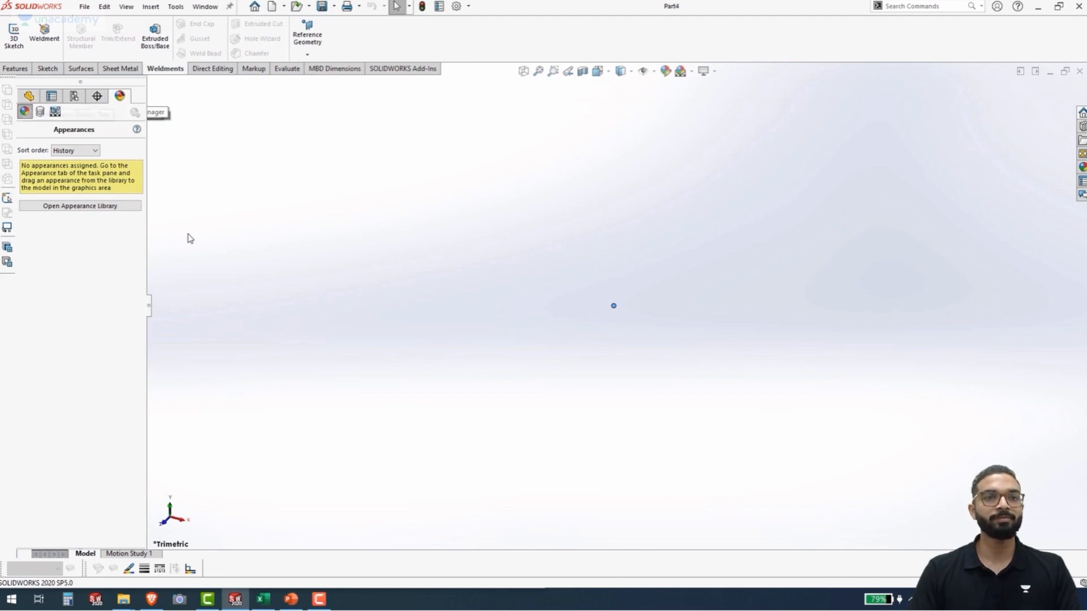
{"action": "left_click", "coordinate": [28, 98]}
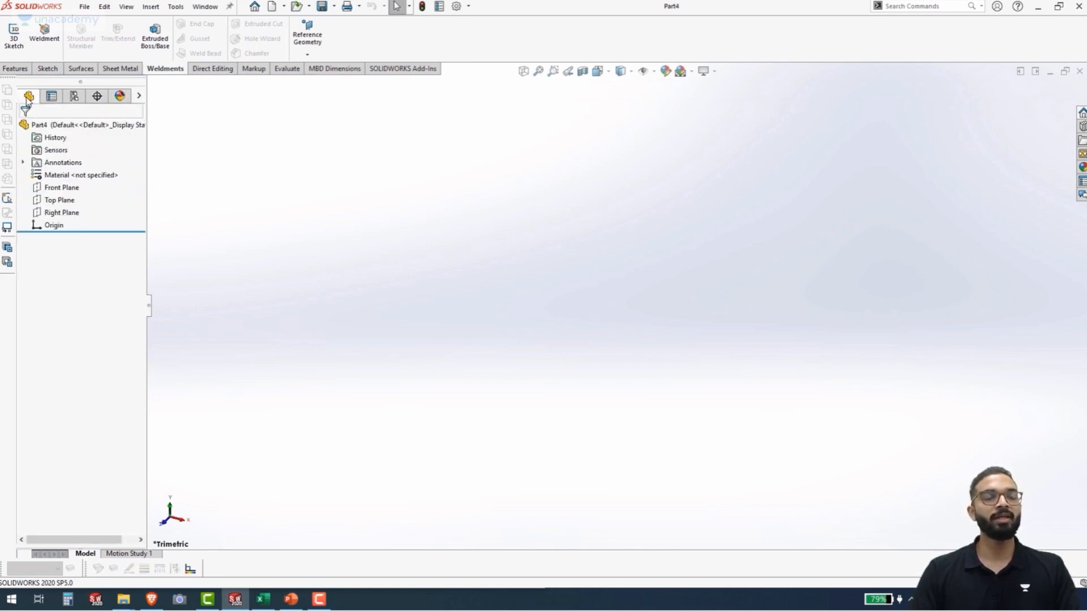
Step: Start a sketch on the Front Plane and exit it without drawing anything
{"action": "left_click", "coordinate": [70, 192]}
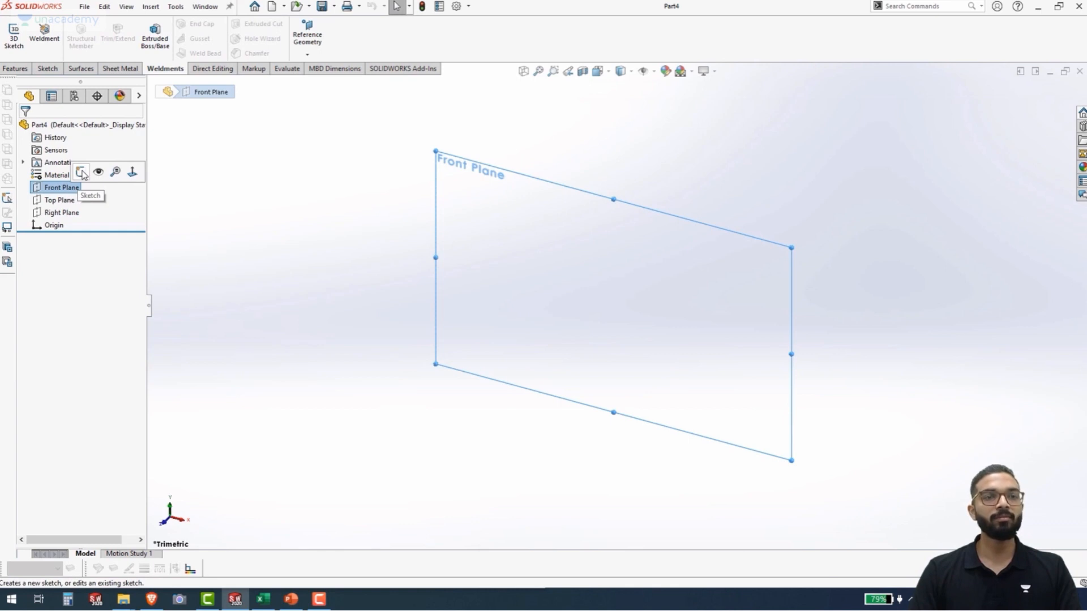
{"action": "left_click", "coordinate": [81, 172]}
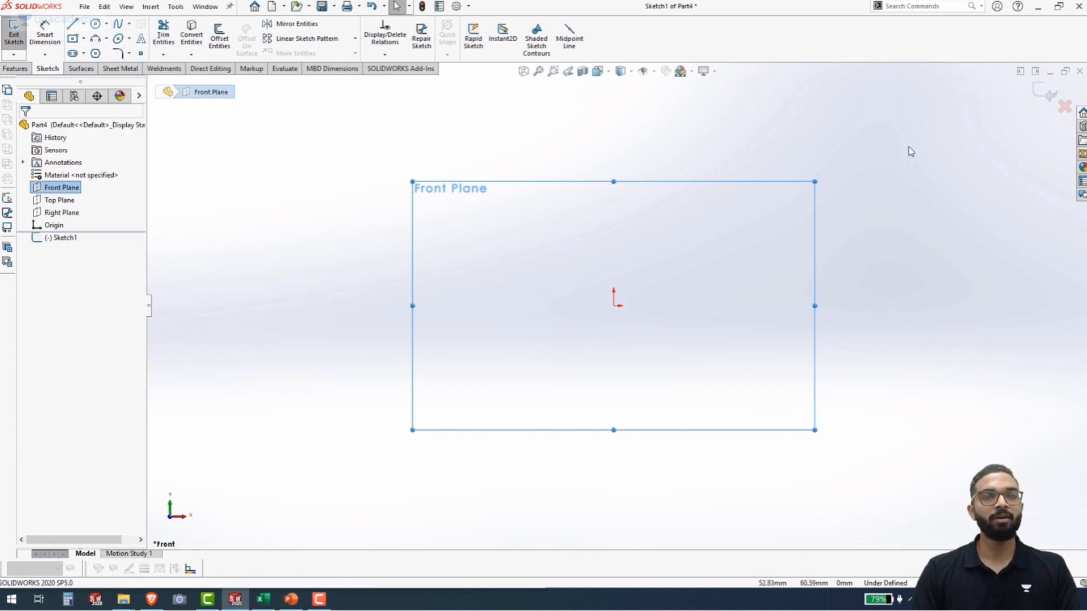
{"action": "left_click", "coordinate": [1046, 95]}
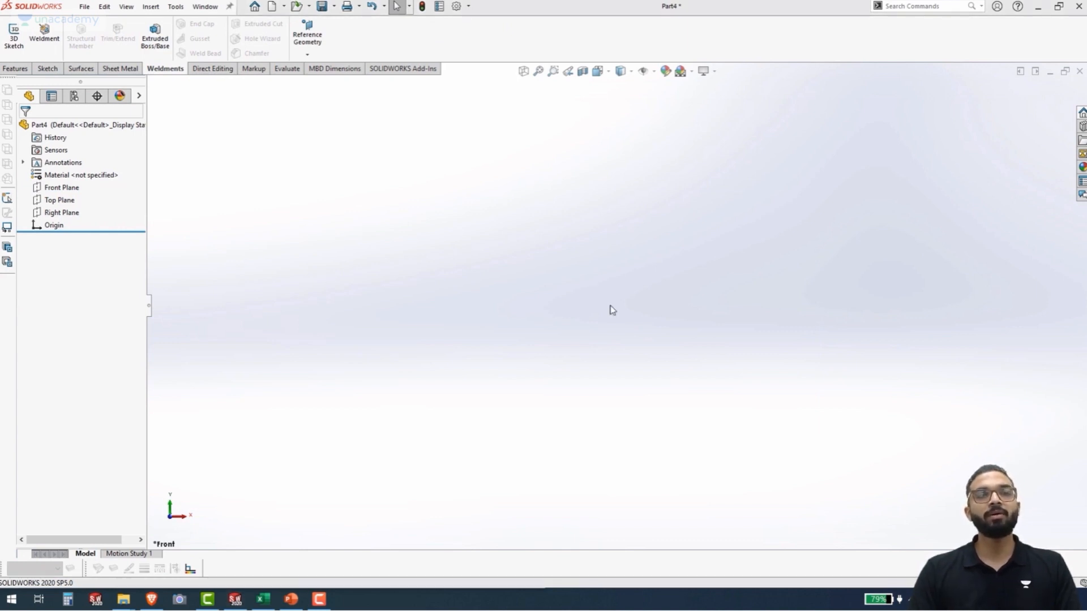
Step: Review the available sketch commands and the full list of additional sketch tools
{"action": "left_click", "coordinate": [45, 70]}
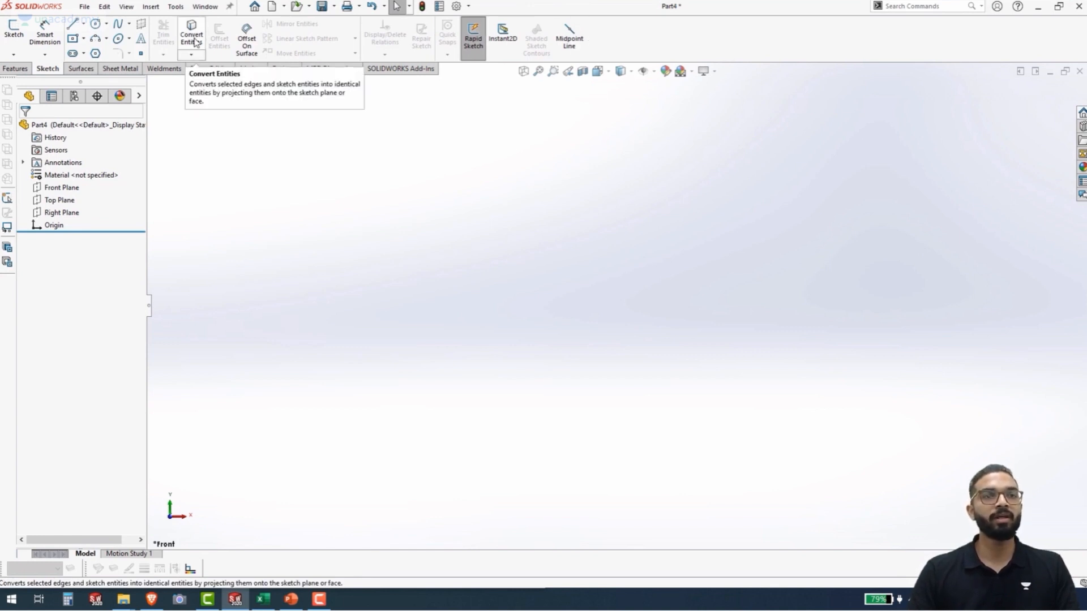
{"action": "left_click", "coordinate": [175, 6]}
{"action": "mouse_move", "coordinate": [238, 302]}
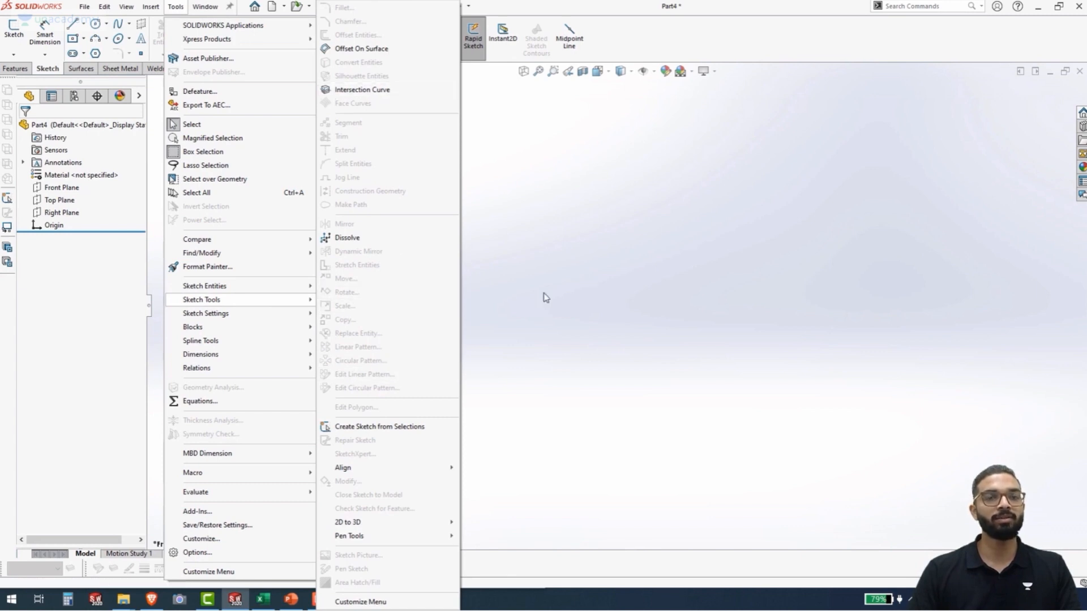
{"action": "left_click", "coordinate": [560, 226]}
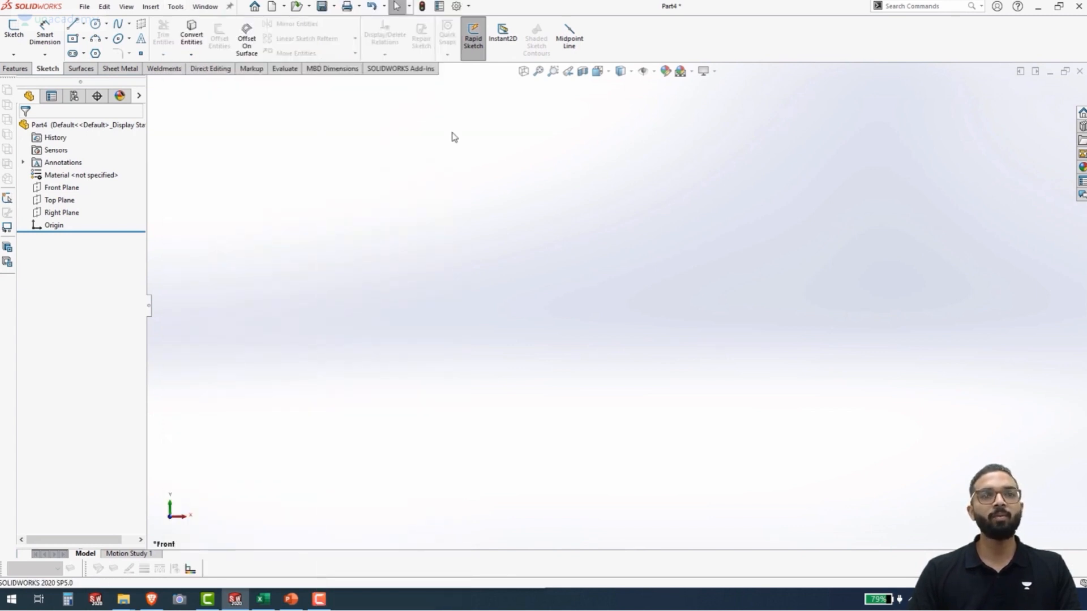
Step: Customize the Sketch command set by adding the Extend Entities command after Midpoint Line
{"action": "right_click", "coordinate": [657, 94]}
{"action": "right_click", "coordinate": [695, 40]}
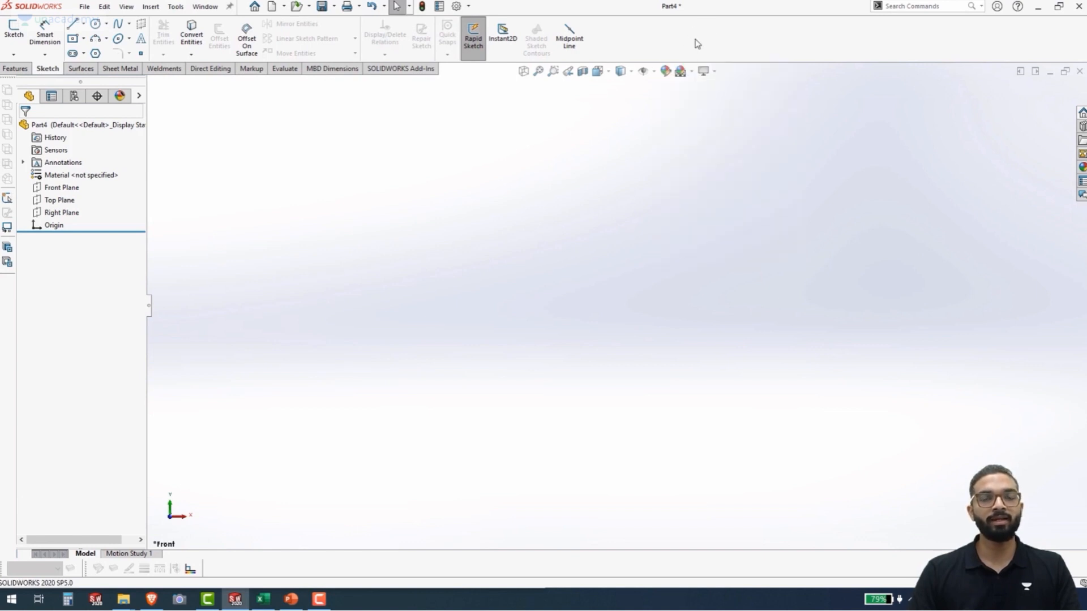
{"action": "left_click", "coordinate": [745, 106]}
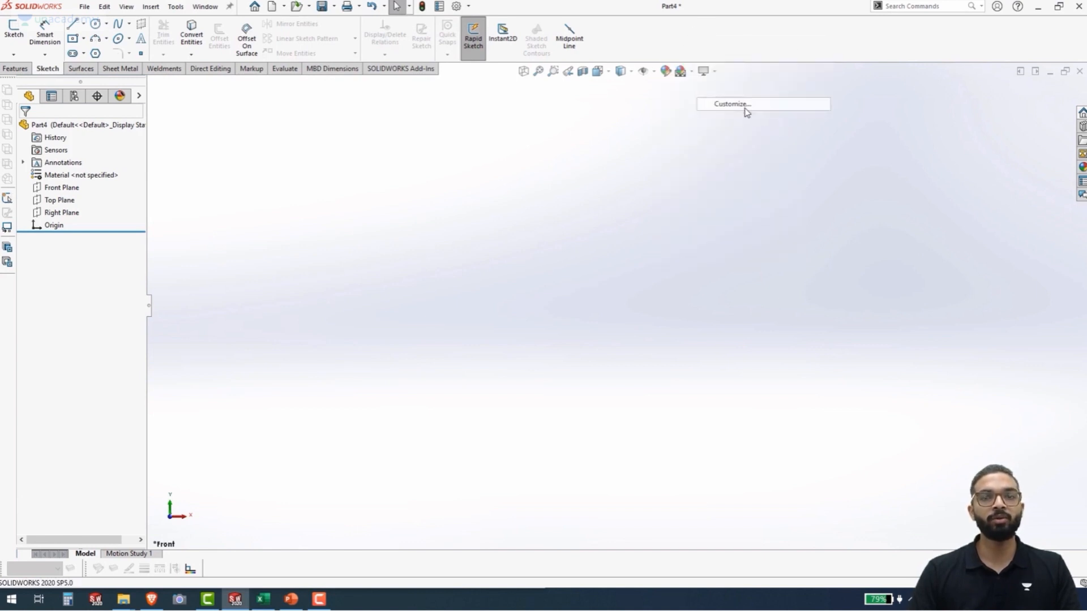
{"action": "left_click", "coordinate": [462, 143]}
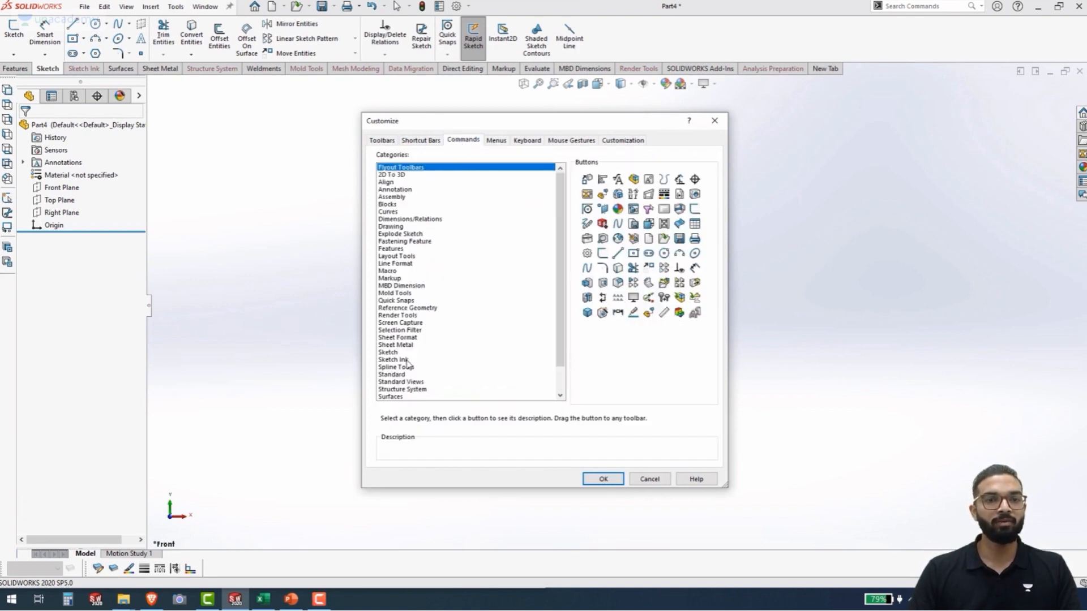
{"action": "left_click", "coordinate": [391, 354]}
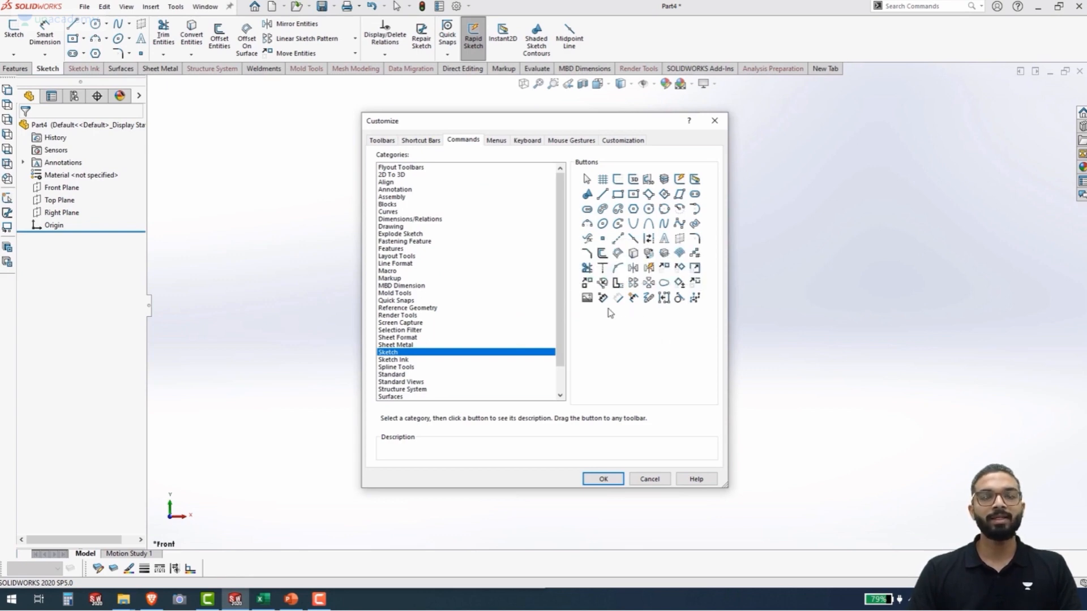
{"action": "left_click", "coordinate": [602, 271]}
{"action": "mouse_move", "coordinate": [603, 271]}
{"action": "left_mouse_down"}
{"action": "mouse_move", "coordinate": [651, 42]}
{"action": "mouse_move", "coordinate": [606, 39]}
{"action": "left_mouse_up"}
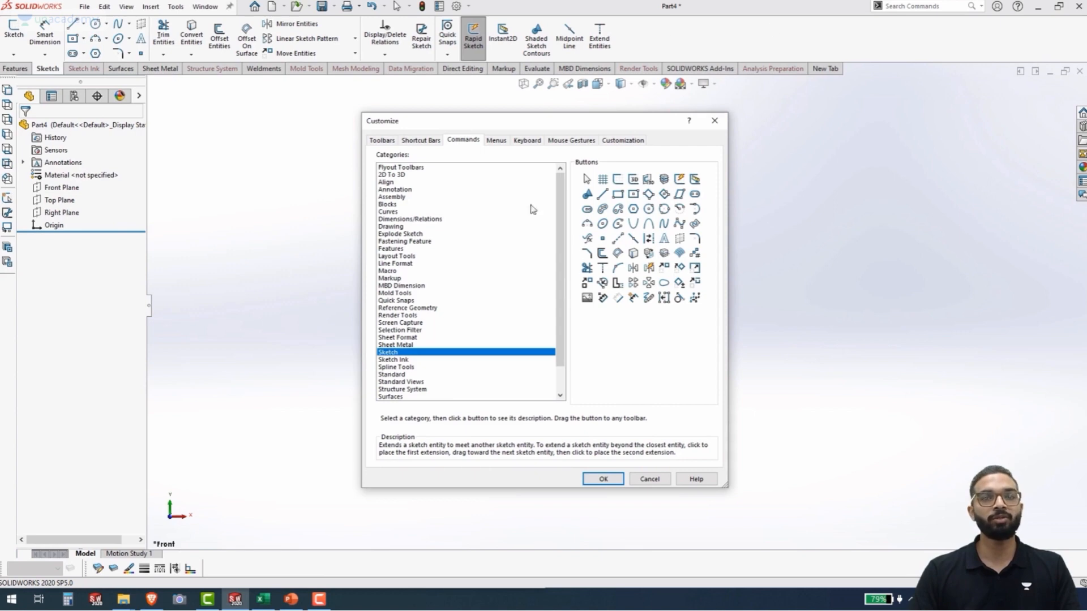
{"action": "left_click", "coordinate": [602, 478]}
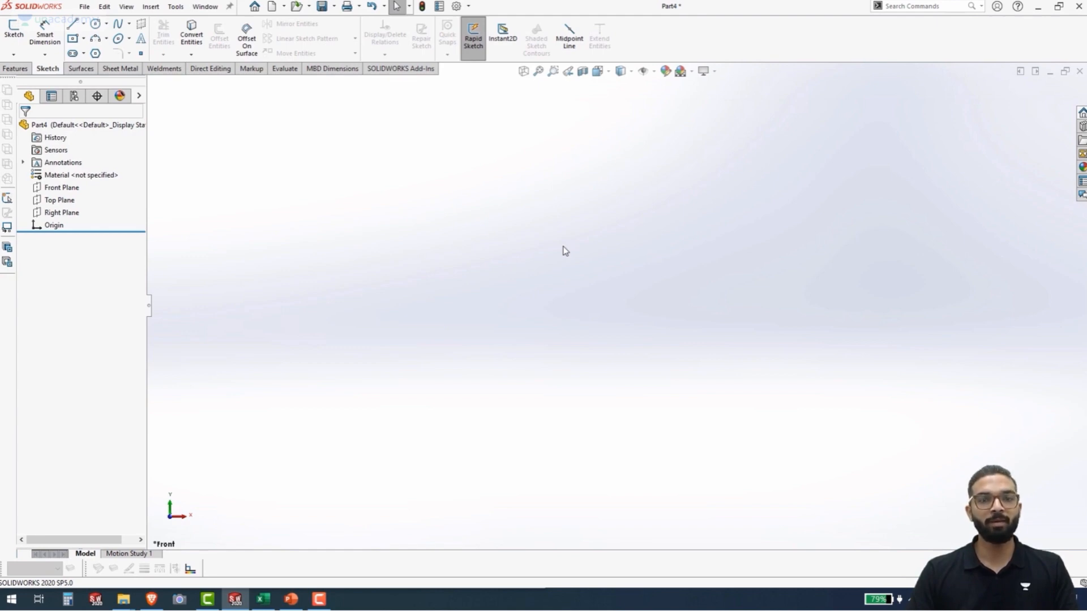
Step: Show the Front, Top and Right planes together in a trimetric view
{"action": "right_click_drag", "start_coordinate": [563, 243], "coordinate": [575, 298]}
{"action": "right_click_drag", "start_coordinate": [570, 198], "coordinate": [603, 166]}
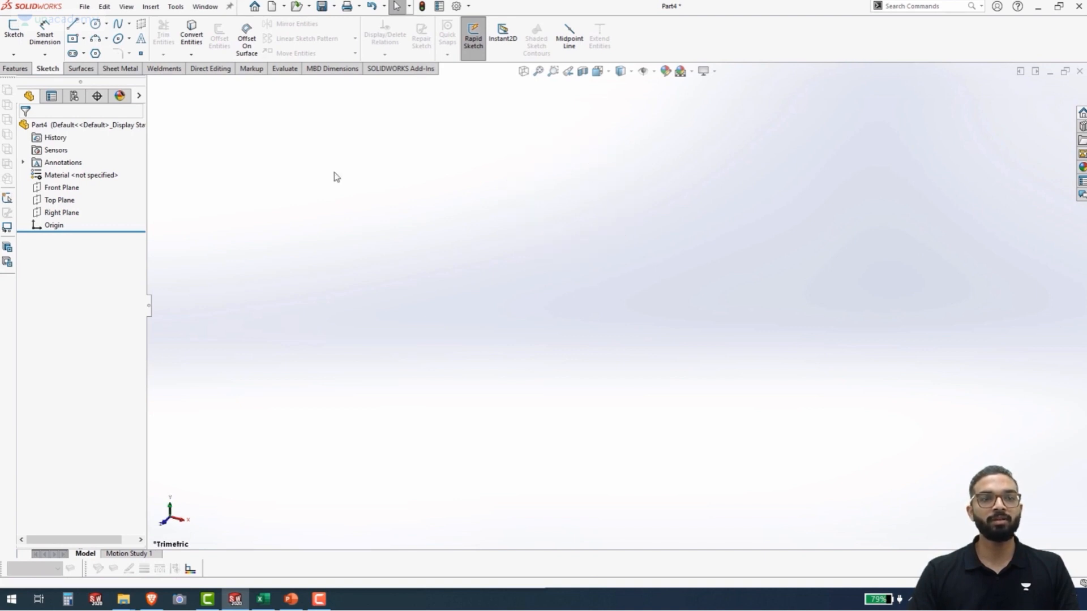
{"action": "left_click", "coordinate": [76, 189]}
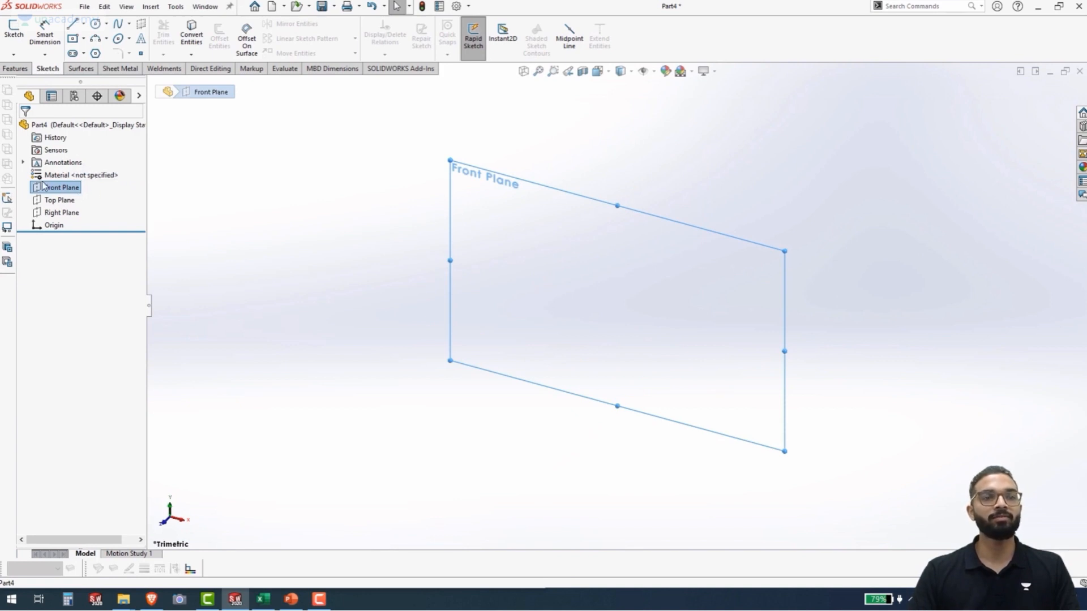
{"action": "left_click", "coordinate": [66, 192]}
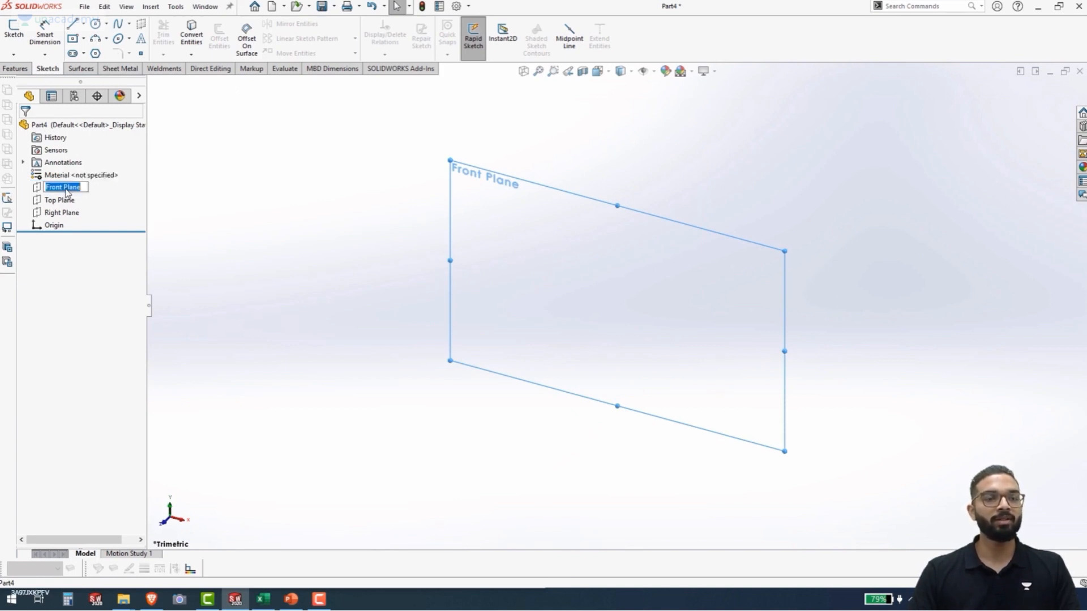
{"action": "left_click", "coordinate": [42, 193]}
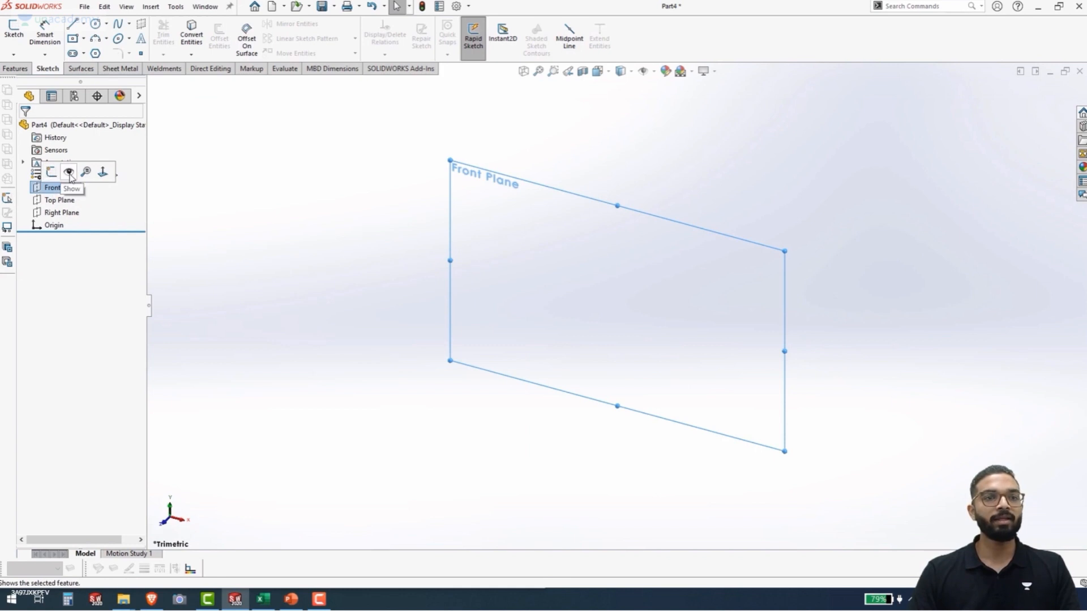
{"action": "left_click", "coordinate": [69, 172]}
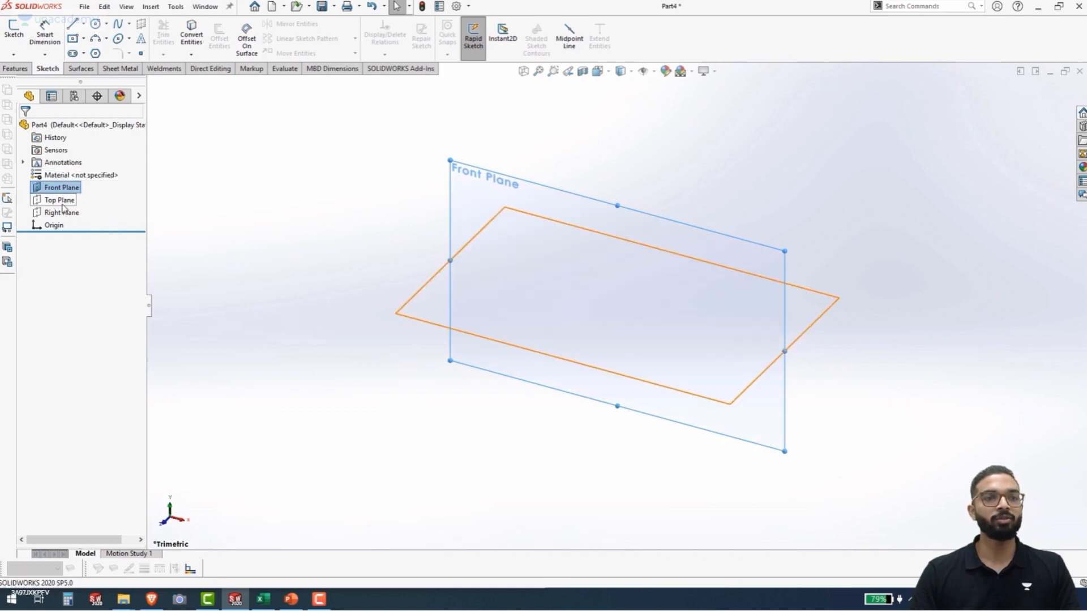
{"action": "left_click", "coordinate": [72, 201]}
{"action": "left_click", "coordinate": [89, 187]}
{"action": "left_click", "coordinate": [67, 212]}
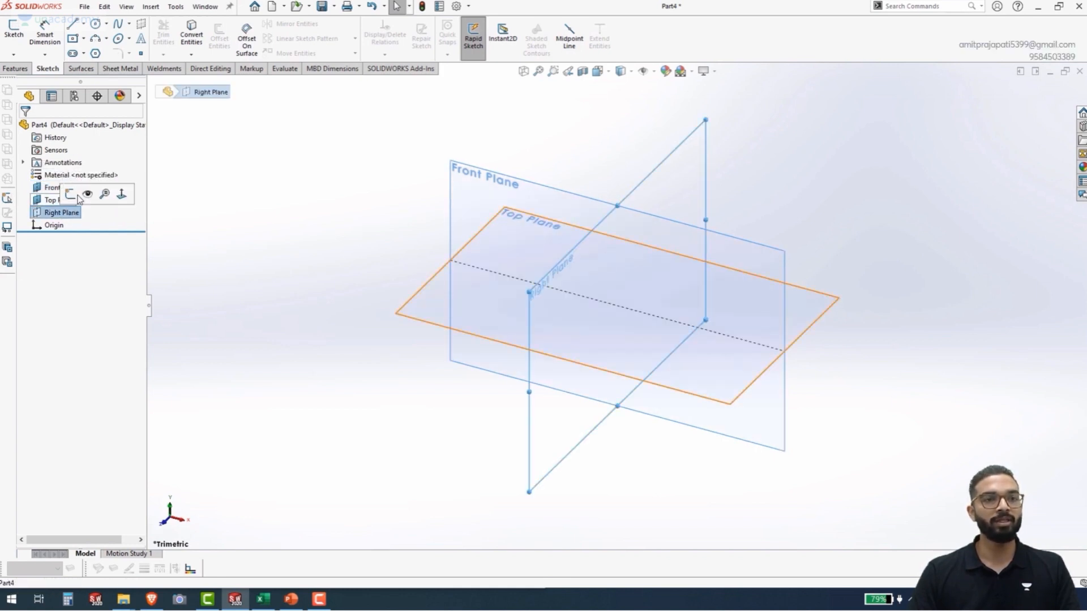
{"action": "left_click", "coordinate": [87, 194]}
{"action": "left_click", "coordinate": [280, 235]}
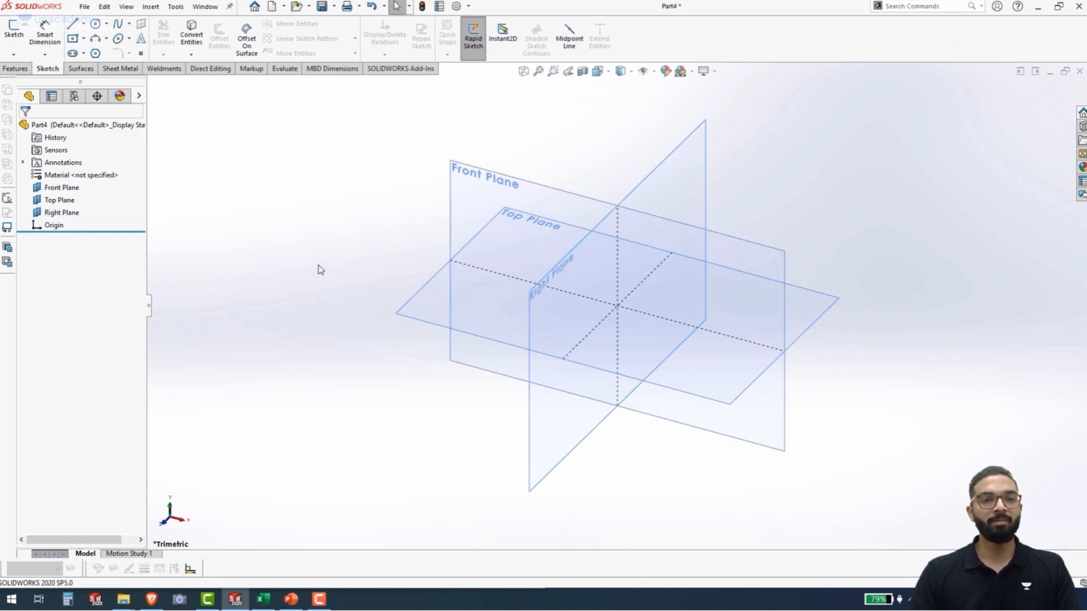
Step: View the reference planes from the top, return to the trimetric view and highlight the Top Plane
{"action": "right_click_drag", "start_coordinate": [320, 262], "coordinate": [324, 259]}
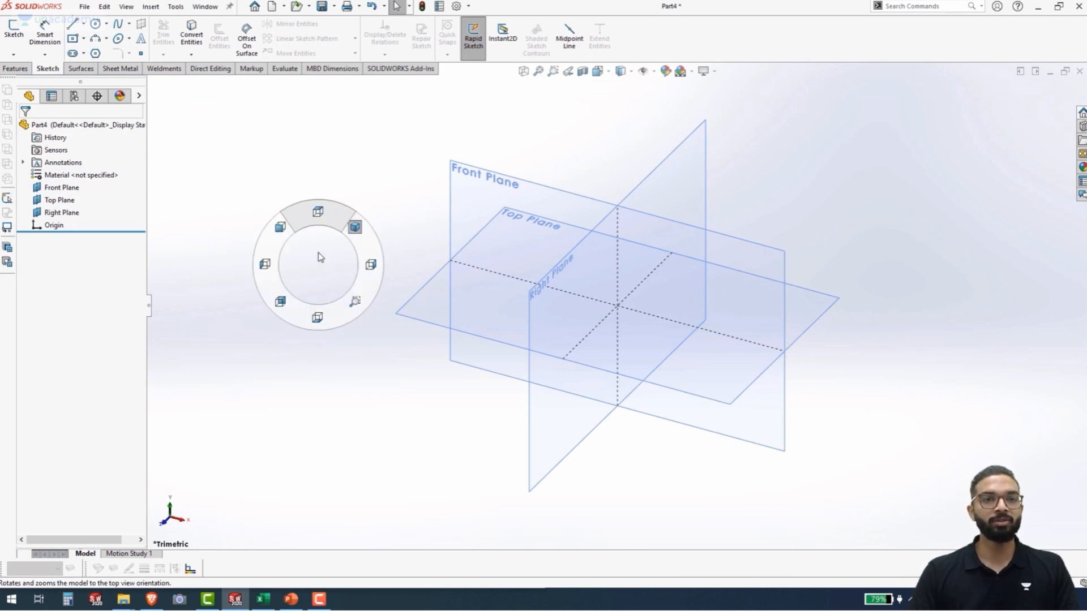
{"action": "right_click_drag", "start_coordinate": [313, 249], "coordinate": [322, 216]}
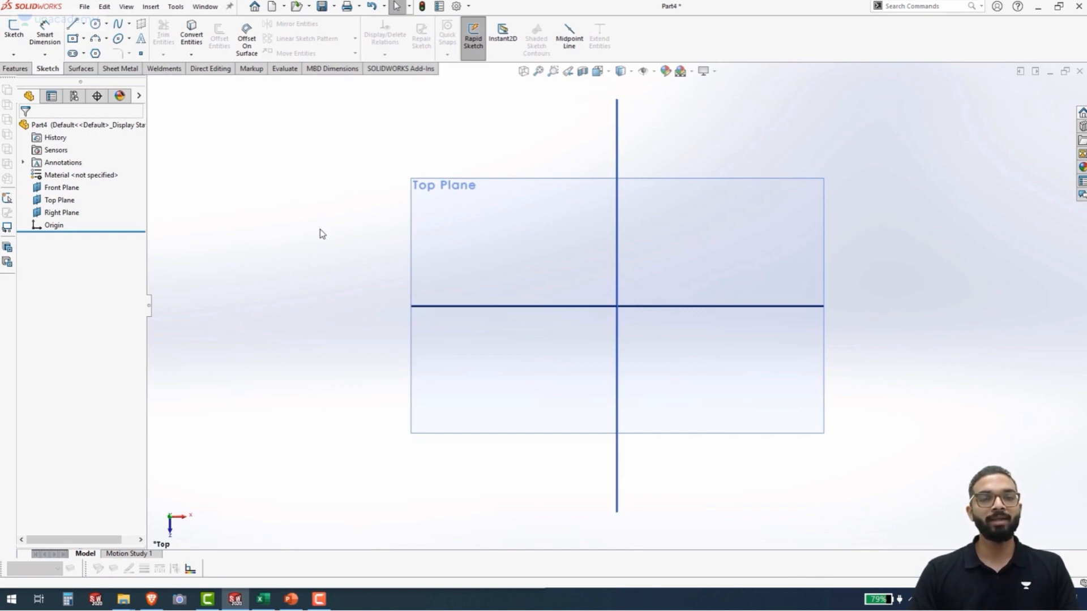
{"action": "right_click_drag", "start_coordinate": [321, 225], "coordinate": [365, 199]}
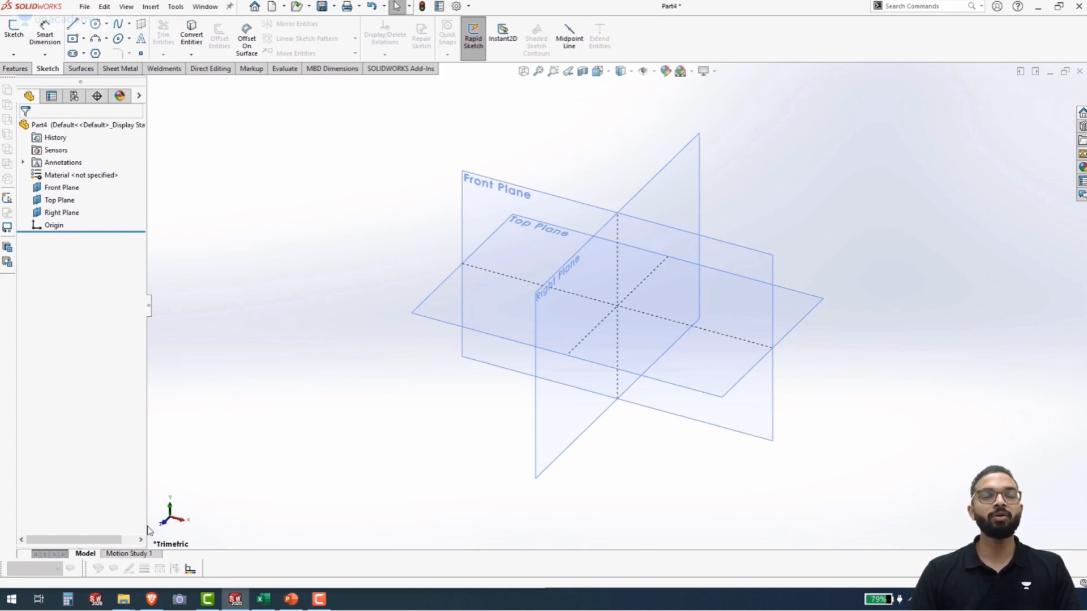
{"action": "left_click", "coordinate": [455, 309]}
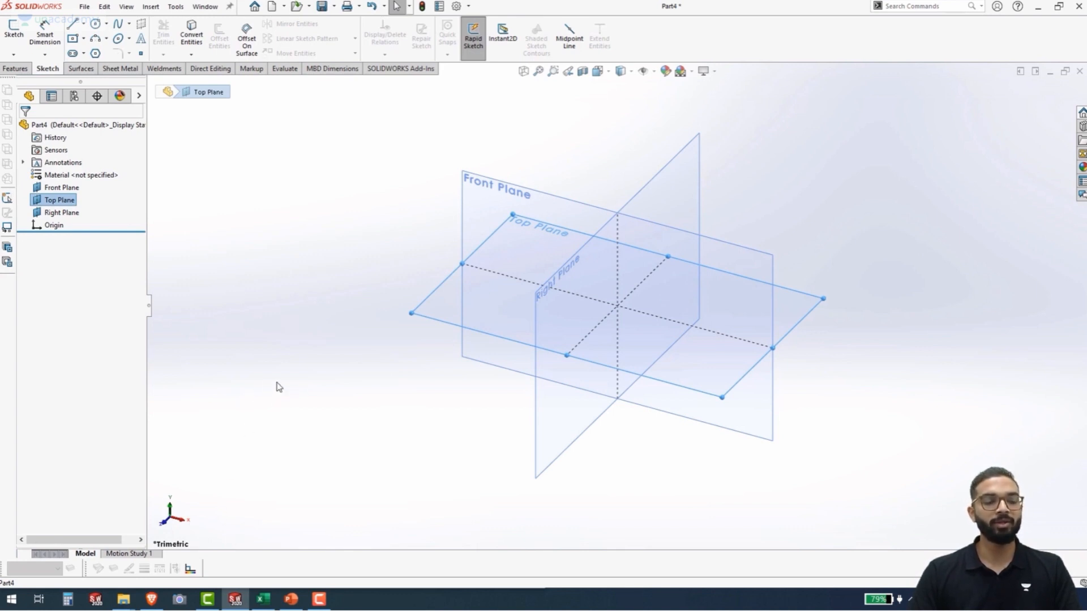
{"action": "left_click", "coordinate": [328, 391]}
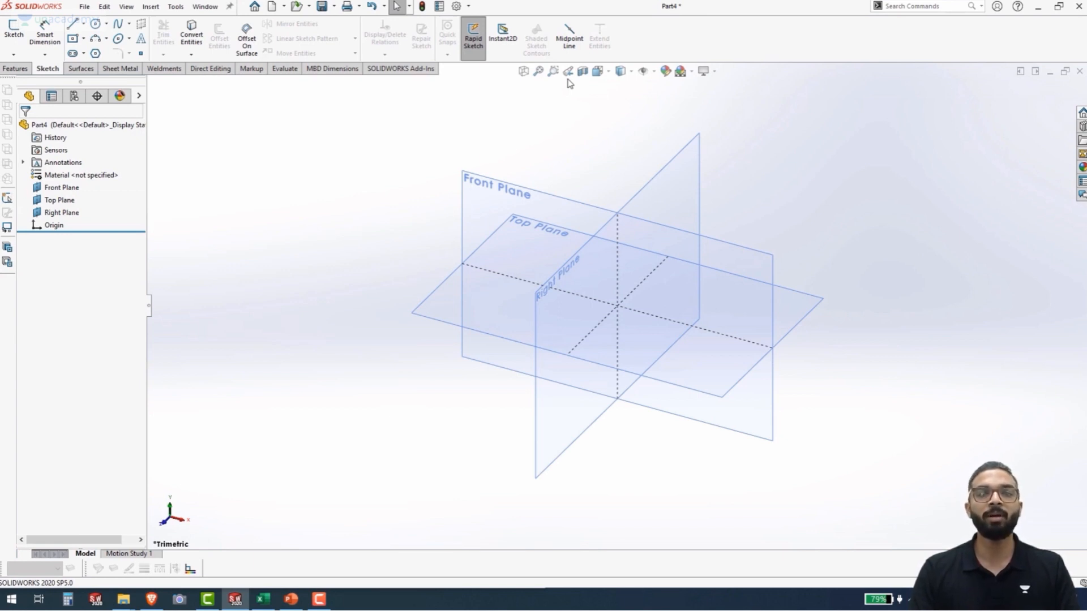
Step: Use the view selector cube to view the reference planes from the front and then from the top
{"action": "left_click", "coordinate": [608, 73]}
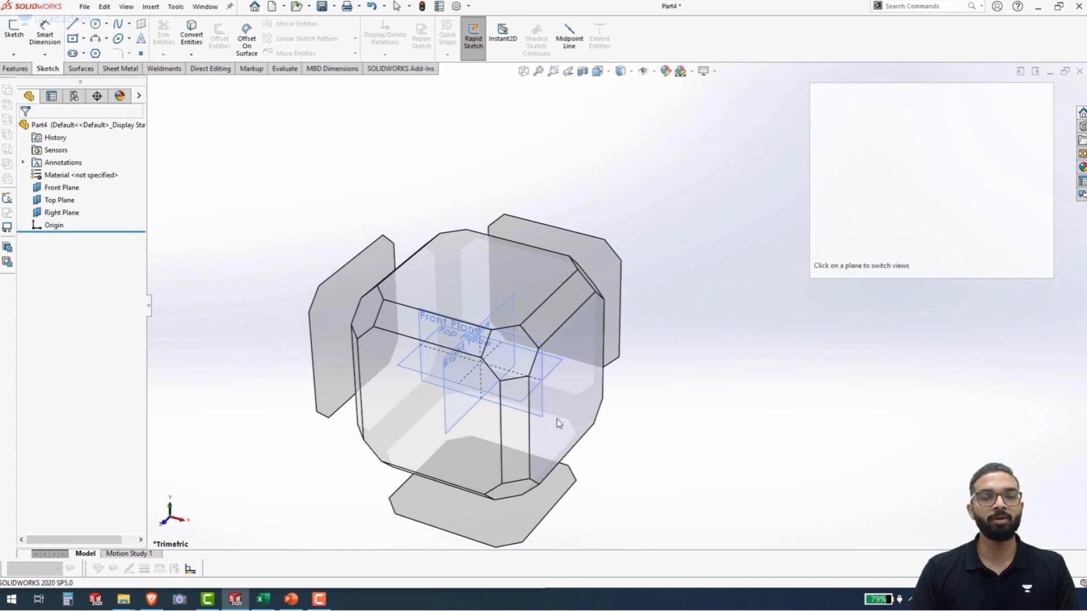
{"action": "left_click", "coordinate": [422, 429]}
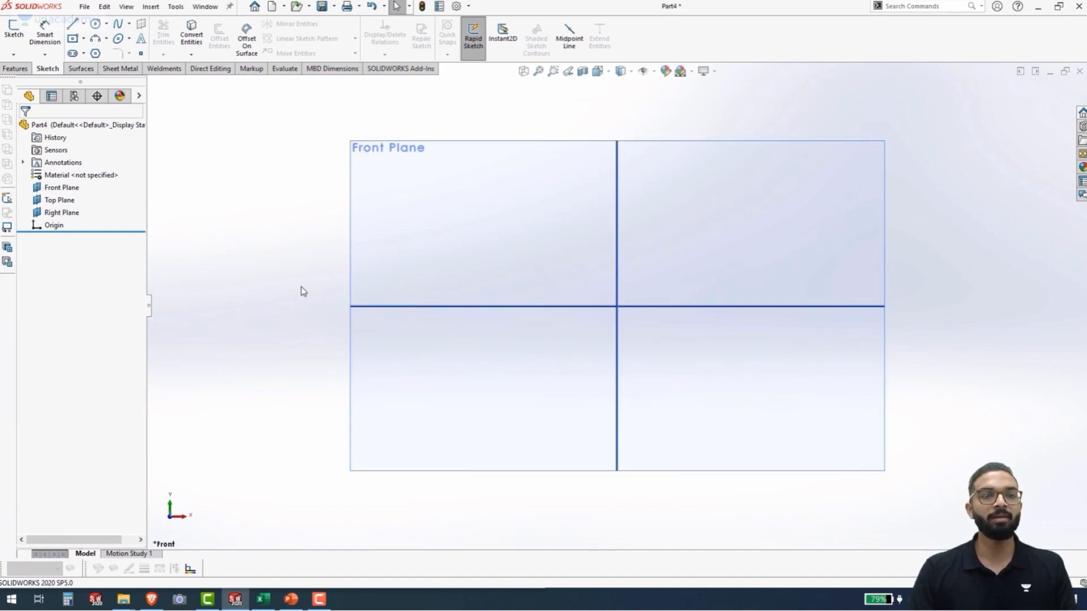
{"action": "key", "text": "space"}
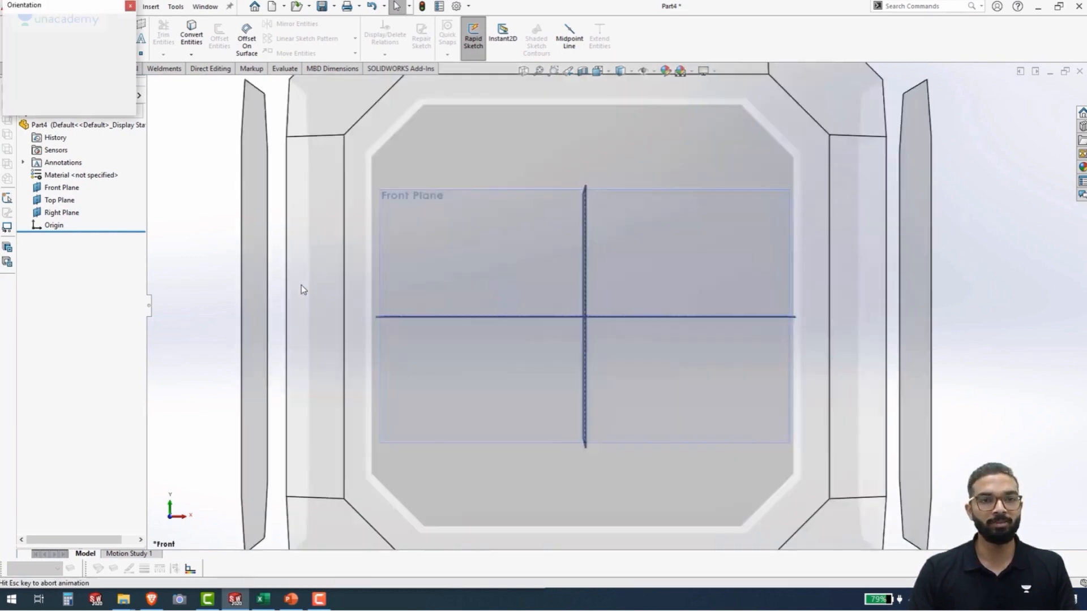
{"action": "middle_click_drag", "start_coordinate": [647, 247], "coordinate": [413, 280]}
{"action": "left_click", "coordinate": [436, 268]}
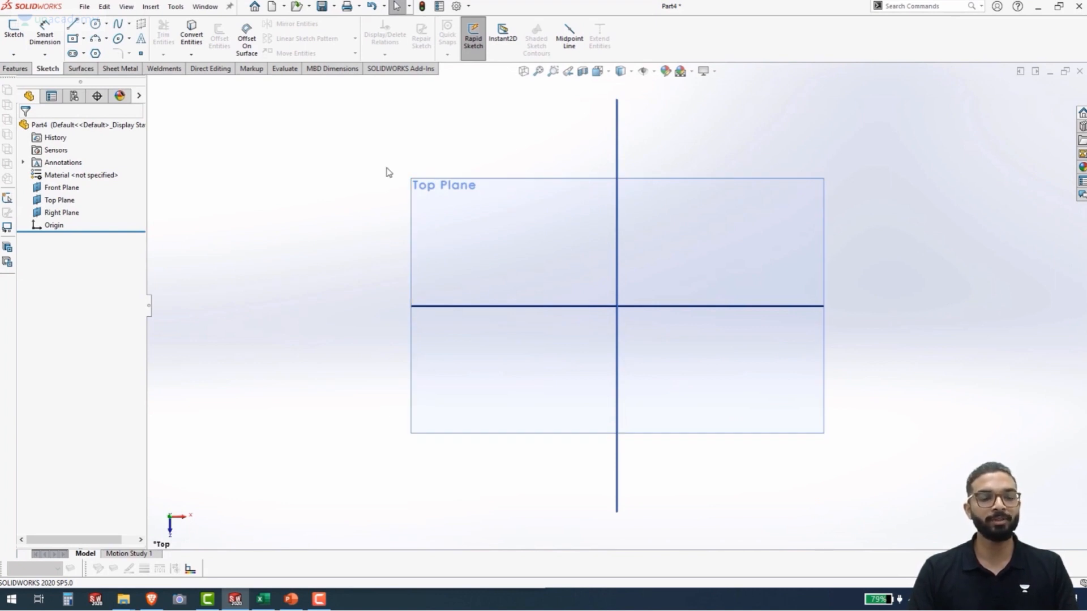
Step: Customize the heads-up view toolbar by adding the Assembly commands flyout at its end
{"action": "right_click", "coordinate": [638, 72]}
{"action": "left_click", "coordinate": [671, 134]}
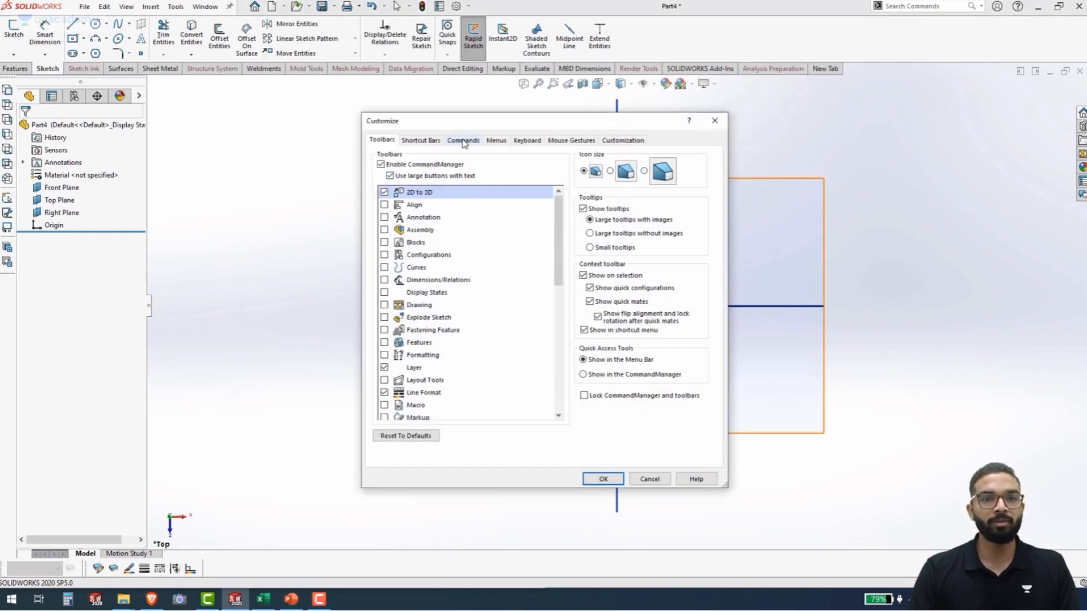
{"action": "left_click", "coordinate": [463, 142]}
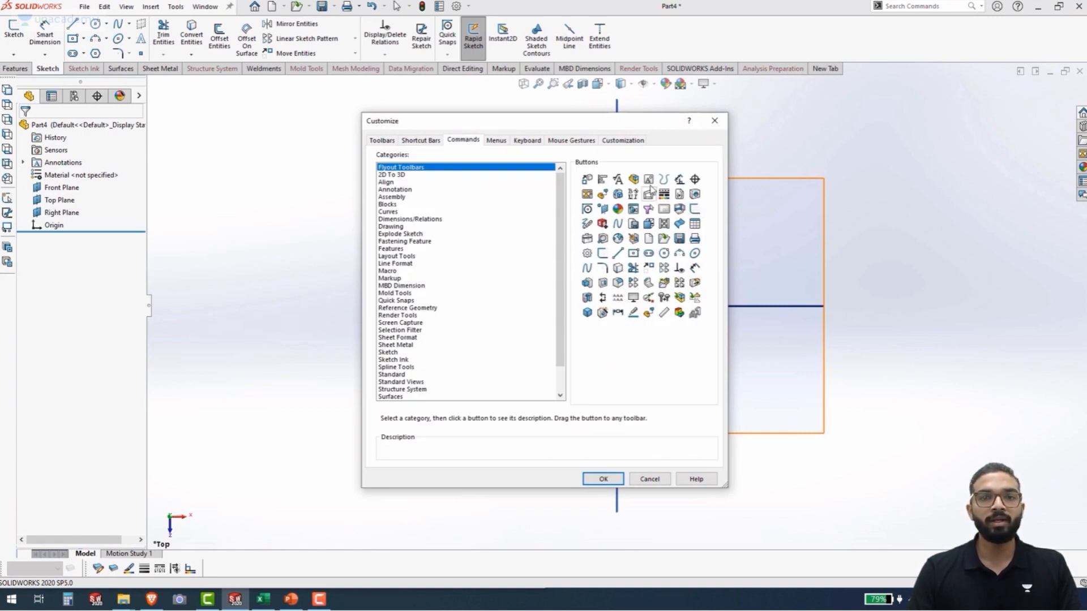
{"action": "left_click_drag", "start_coordinate": [634, 180], "coordinate": [726, 84]}
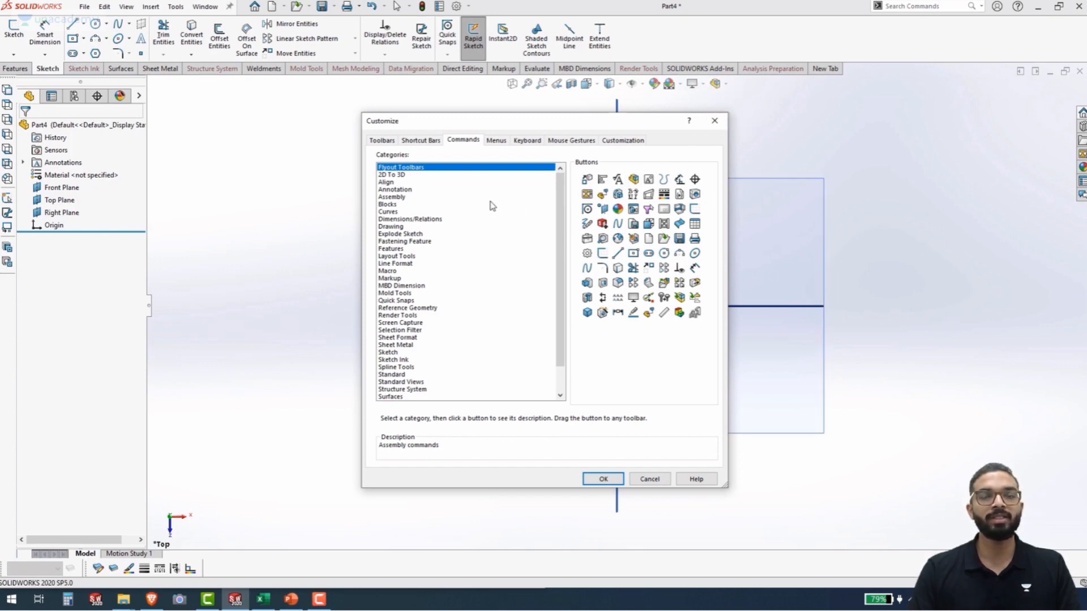
{"action": "left_click", "coordinate": [606, 480]}
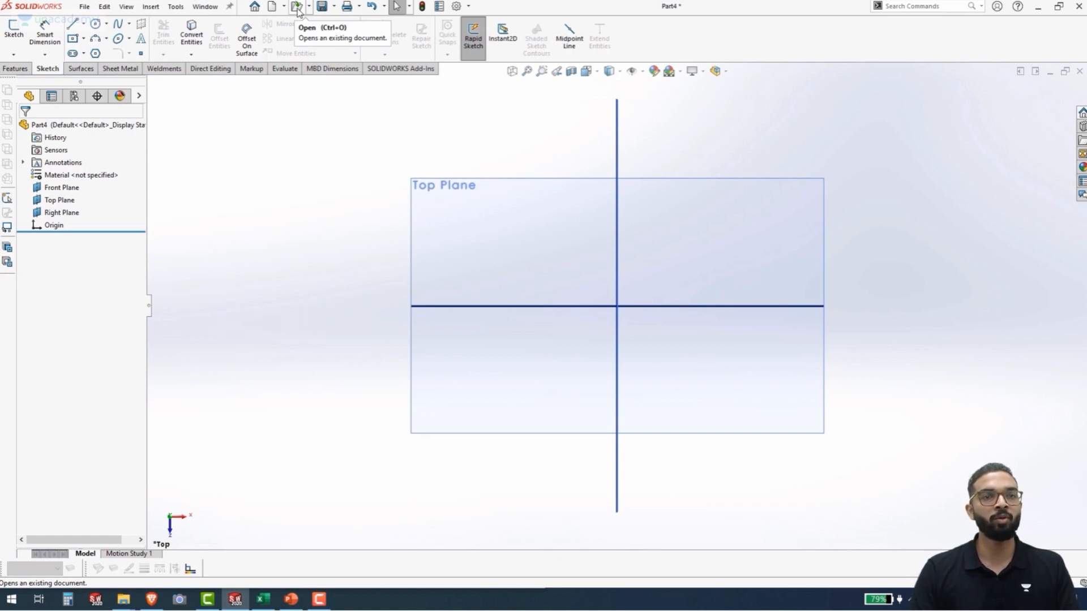
Step: Save the part as Part4.SLDPRT in the MODULE_01 folder under SOLIDWORKS_UNACADEMY
{"action": "left_click", "coordinate": [334, 7]}
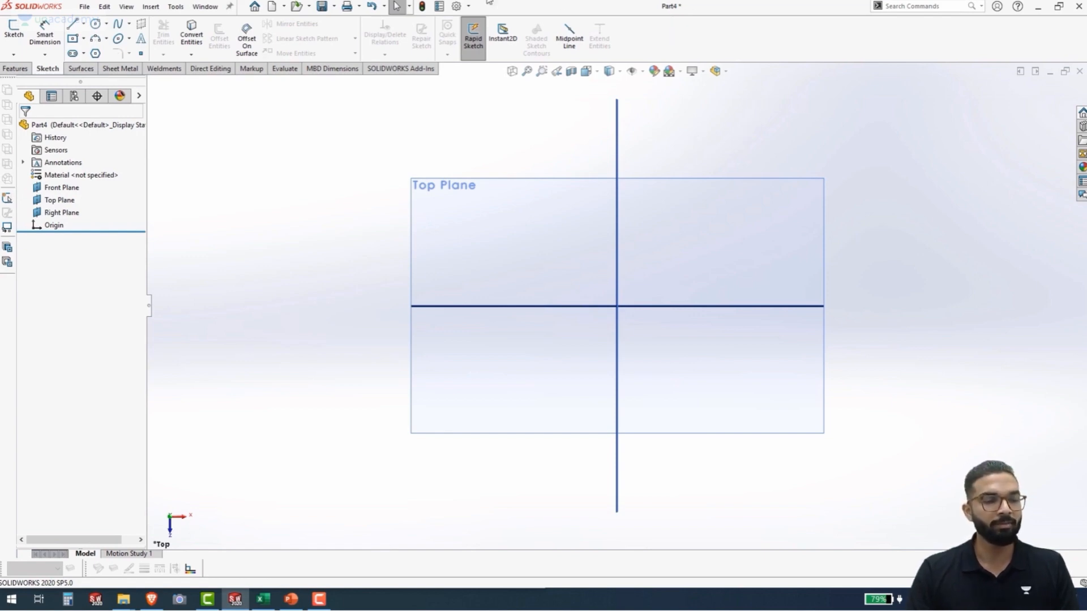
{"action": "left_click", "coordinate": [320, 8]}
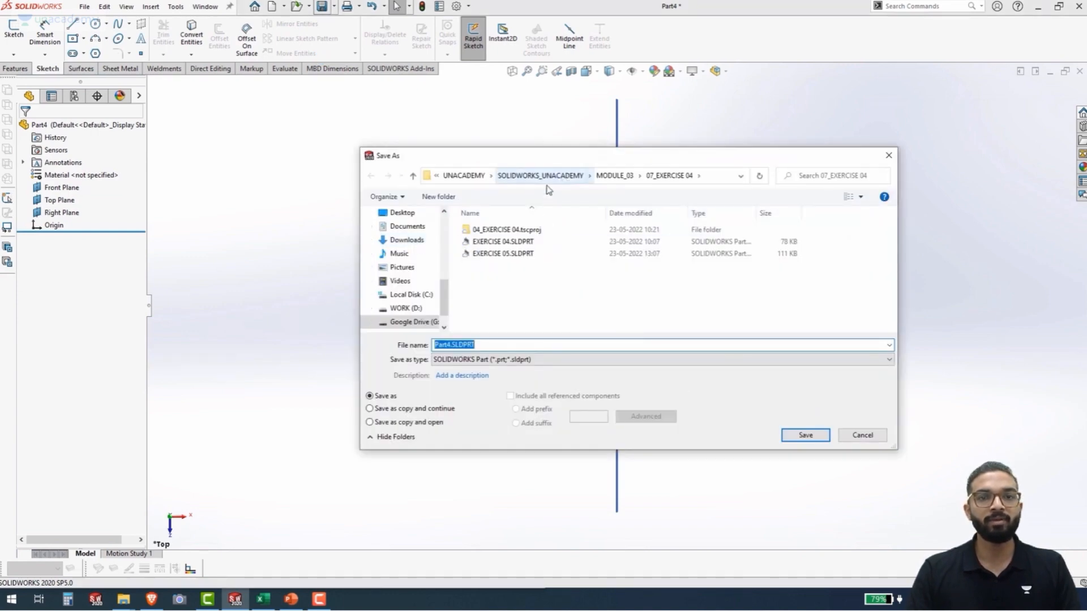
{"action": "left_click", "coordinate": [561, 176]}
{"action": "left_click", "coordinate": [505, 255]}
{"action": "double_click", "coordinate": [506, 255]}
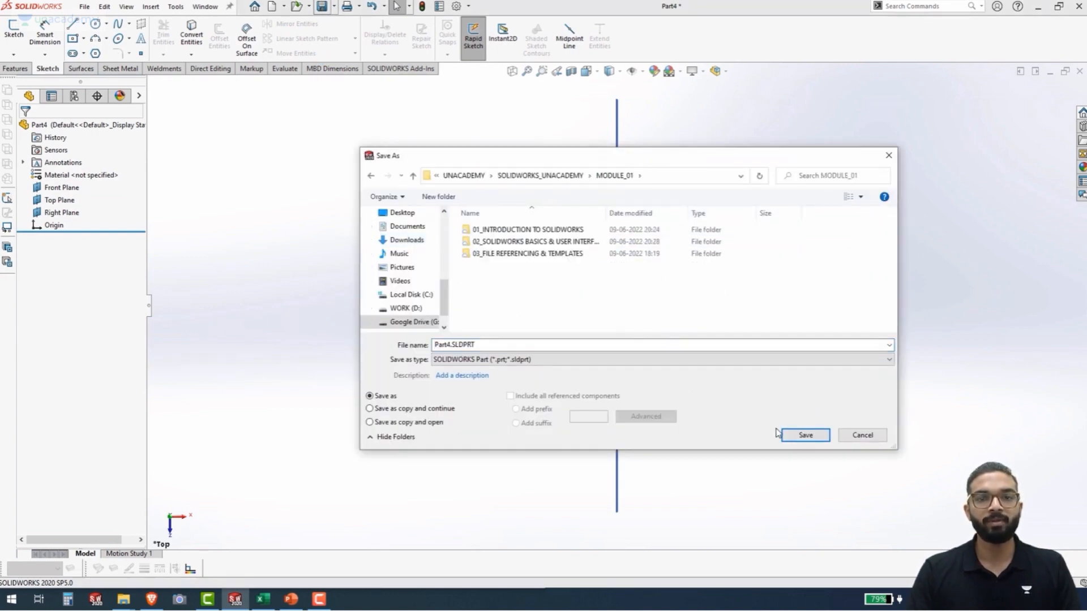
{"action": "left_click", "coordinate": [805, 436]}
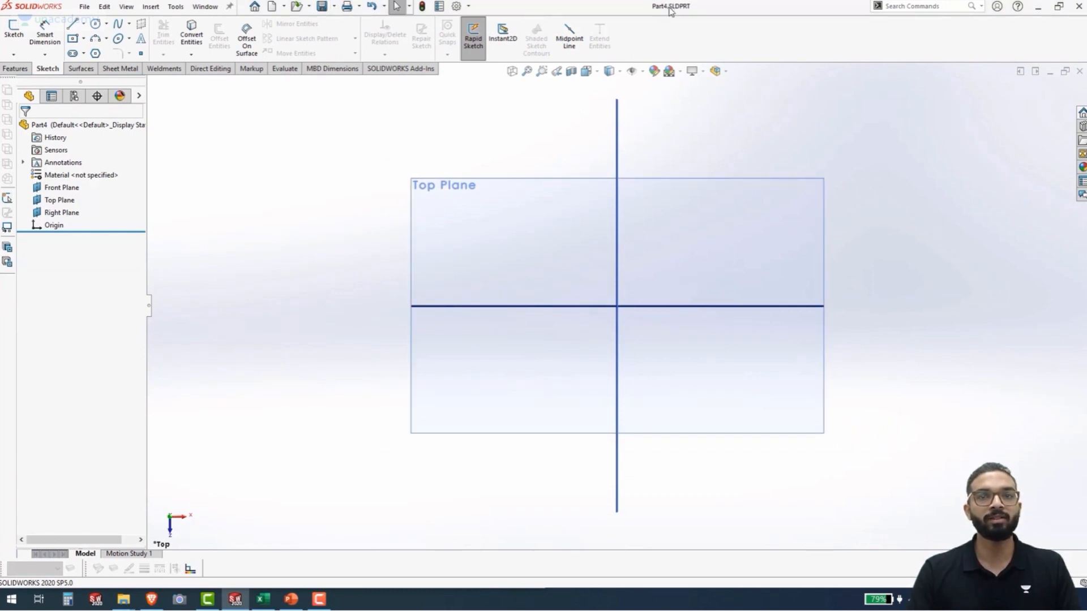
{"action": "mouse_move", "coordinate": [663, 9]}
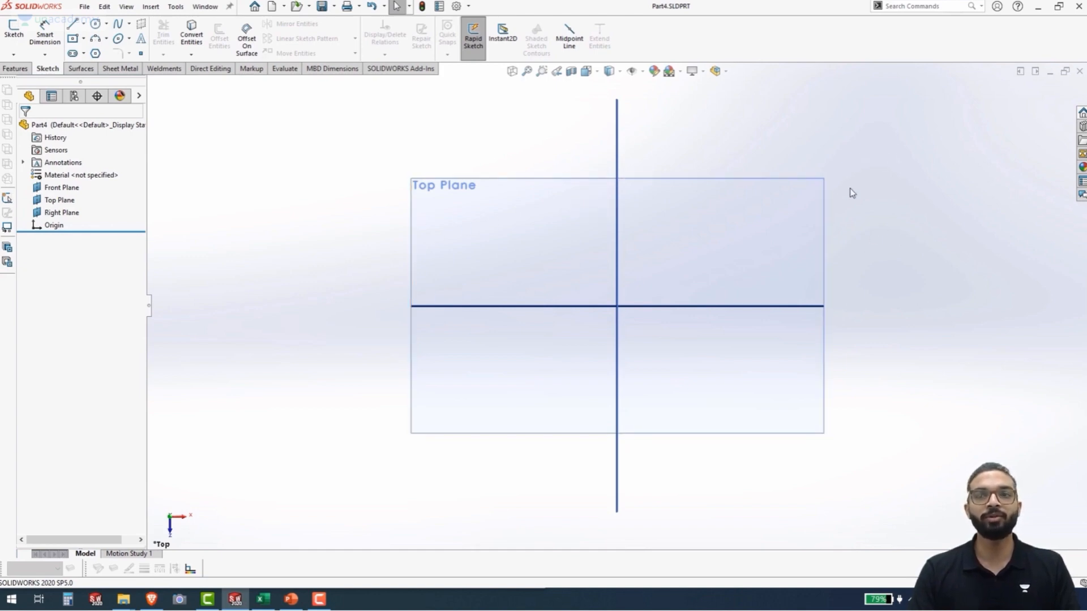
Step: Review the SOLIDWORKS Resources and browse the Design Library down to the hardware folder under parts
{"action": "left_click", "coordinate": [1082, 114]}
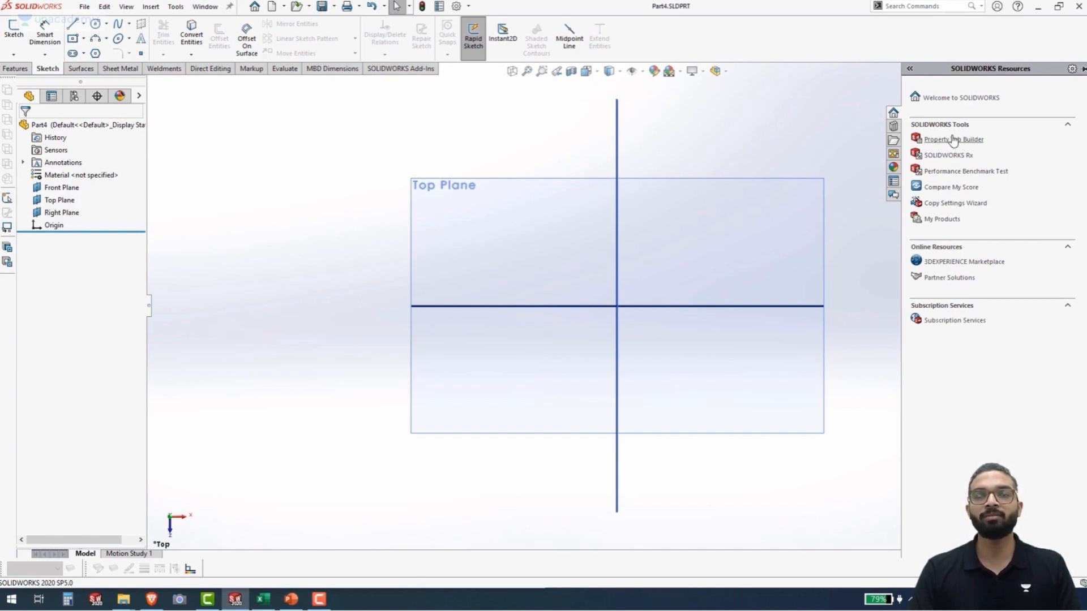
{"action": "left_click", "coordinate": [895, 127]}
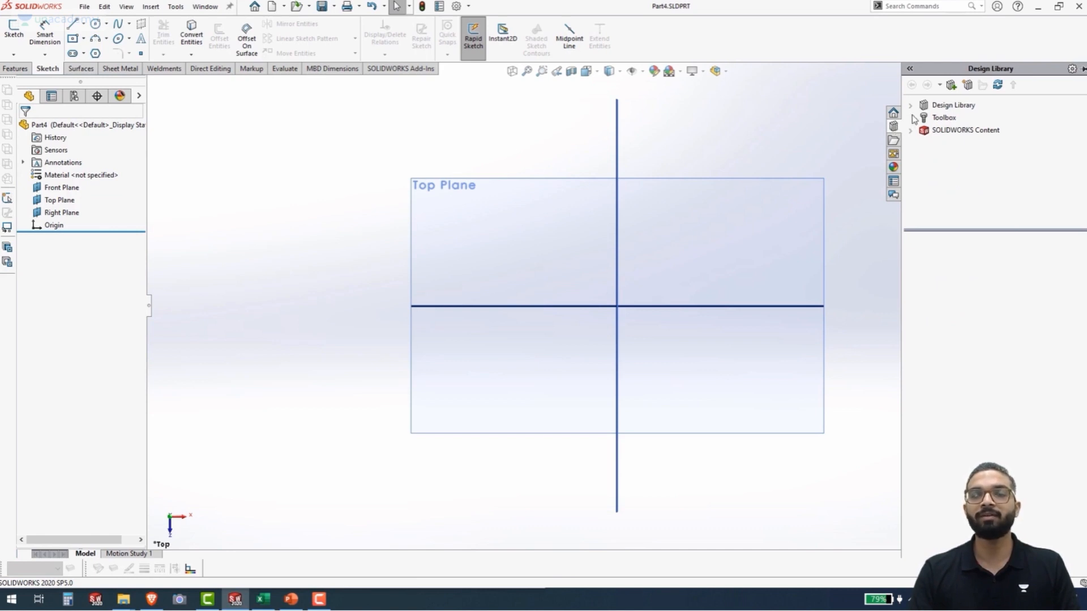
{"action": "left_click", "coordinate": [912, 107]}
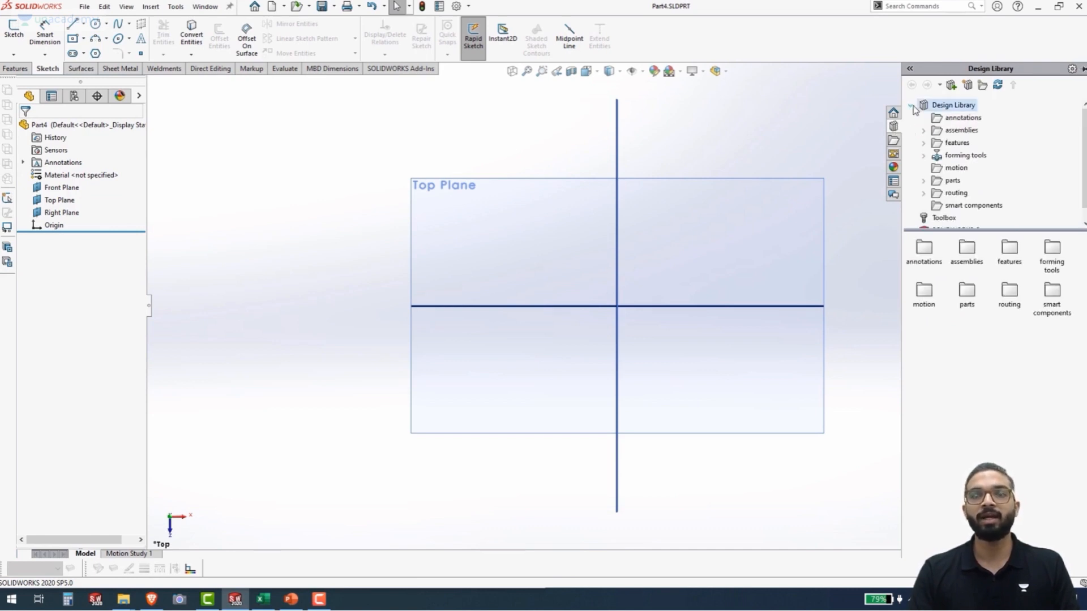
{"action": "scroll", "coordinate": [934, 154], "scroll_direction": "down", "scroll_amount": 1}
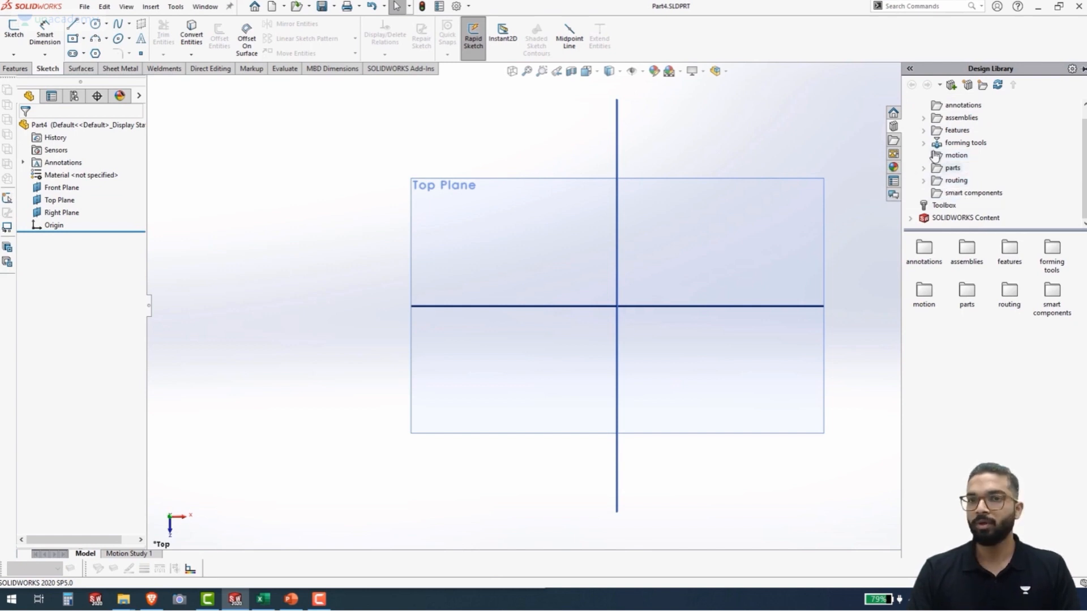
{"action": "scroll", "coordinate": [957, 173], "scroll_direction": "up", "scroll_amount": 1}
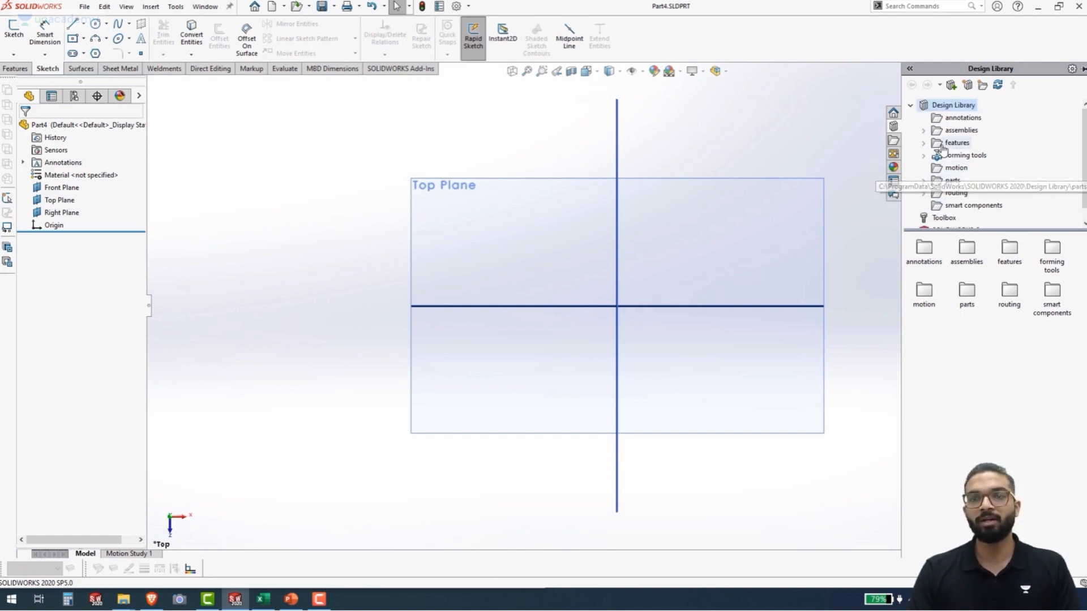
{"action": "scroll", "coordinate": [943, 165], "scroll_direction": "down", "scroll_amount": 1}
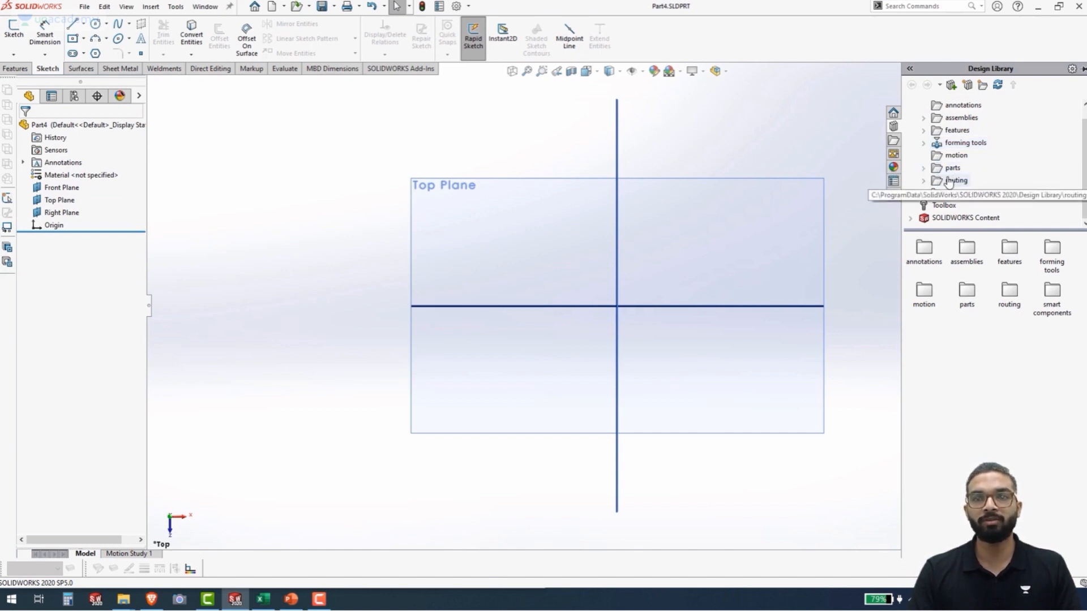
{"action": "scroll", "coordinate": [949, 180], "scroll_direction": "up", "scroll_amount": 1}
{"action": "scroll", "coordinate": [945, 164], "scroll_direction": "down", "scroll_amount": 1}
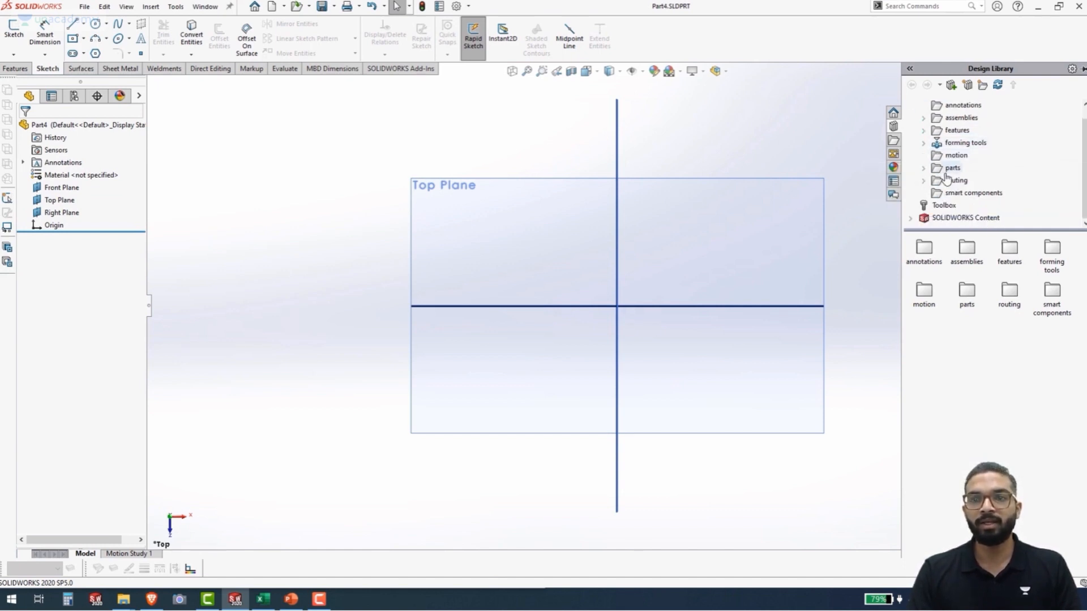
{"action": "left_click", "coordinate": [924, 168]}
{"action": "left_click", "coordinate": [970, 142]}
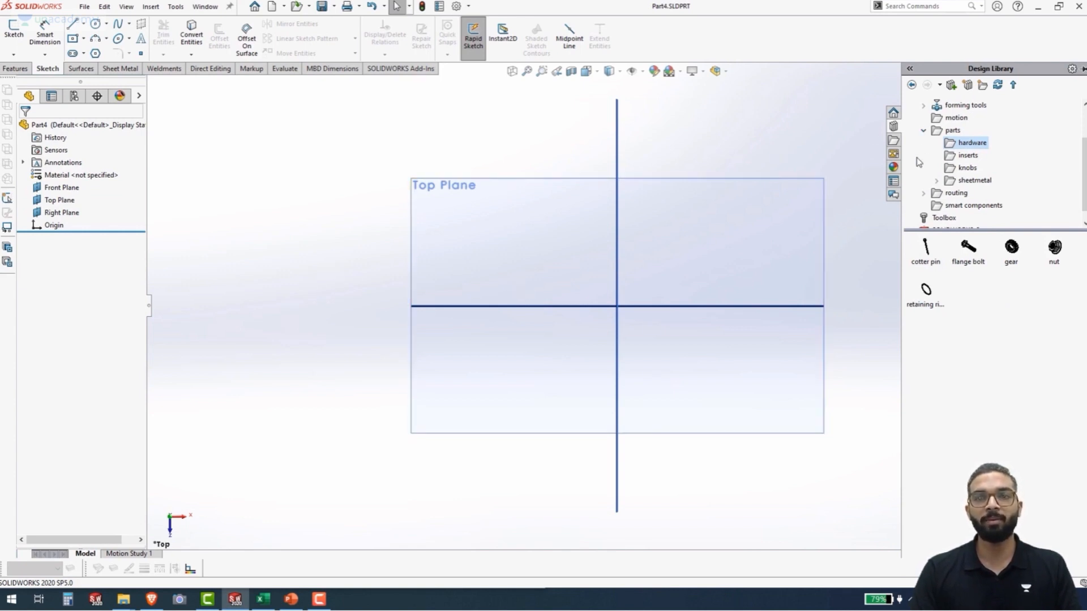
Step: Browse the desktop contents in the task pane's File Explorer, then review Appearances, Scenes, and Decals and the custom properties
{"action": "left_click", "coordinate": [894, 146]}
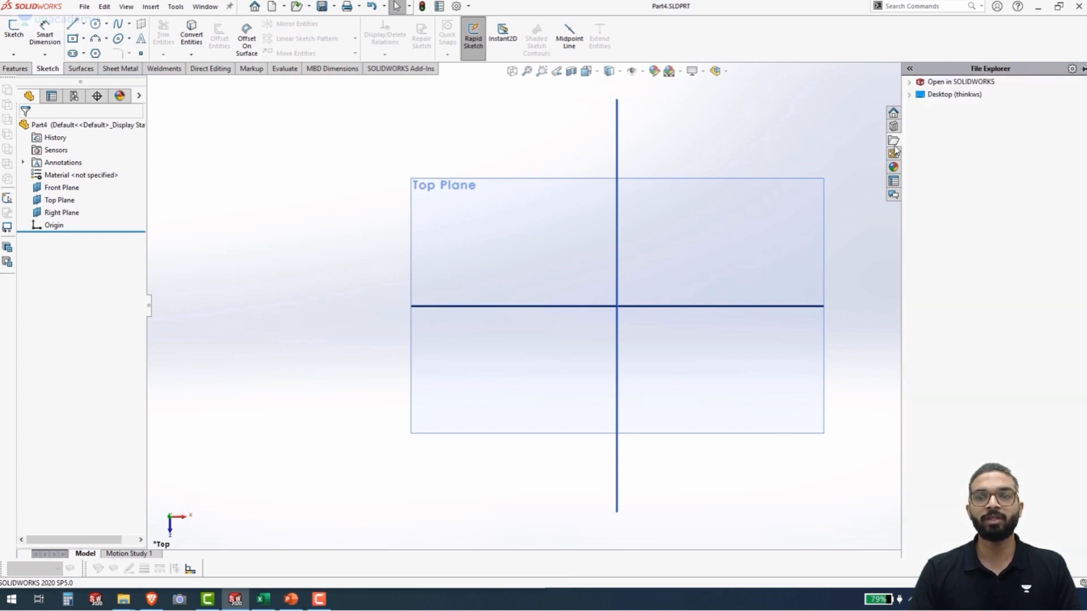
{"action": "left_click", "coordinate": [910, 96]}
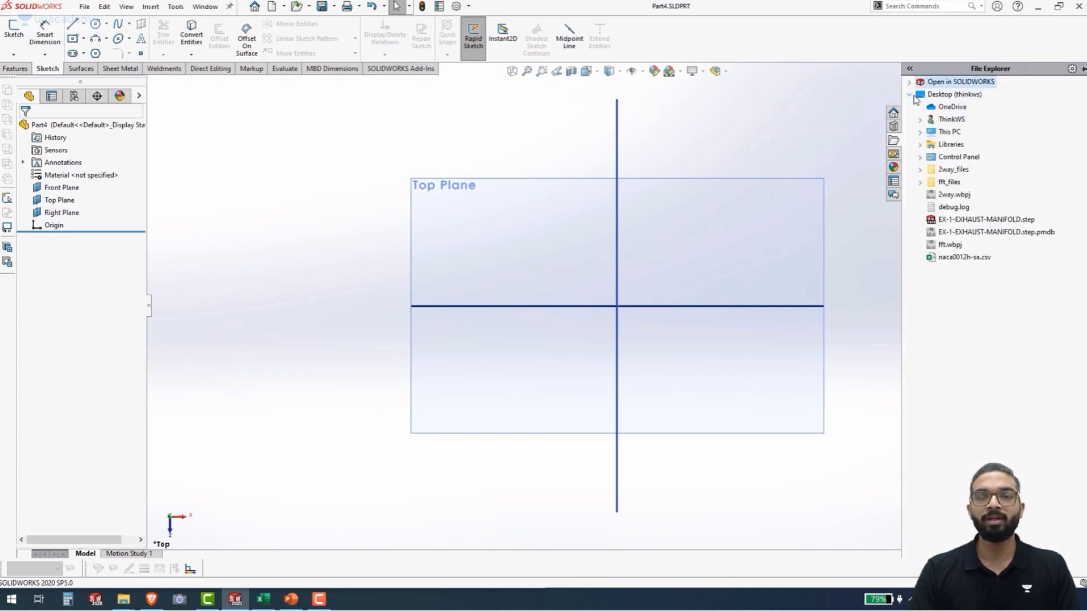
{"action": "left_click", "coordinate": [894, 168]}
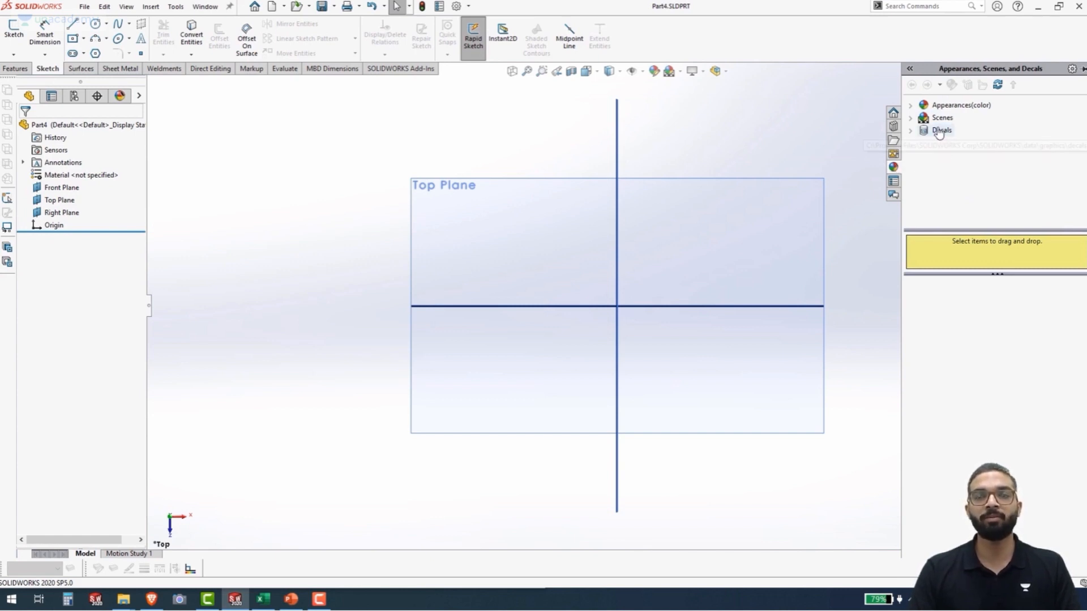
{"action": "left_click", "coordinate": [893, 183]}
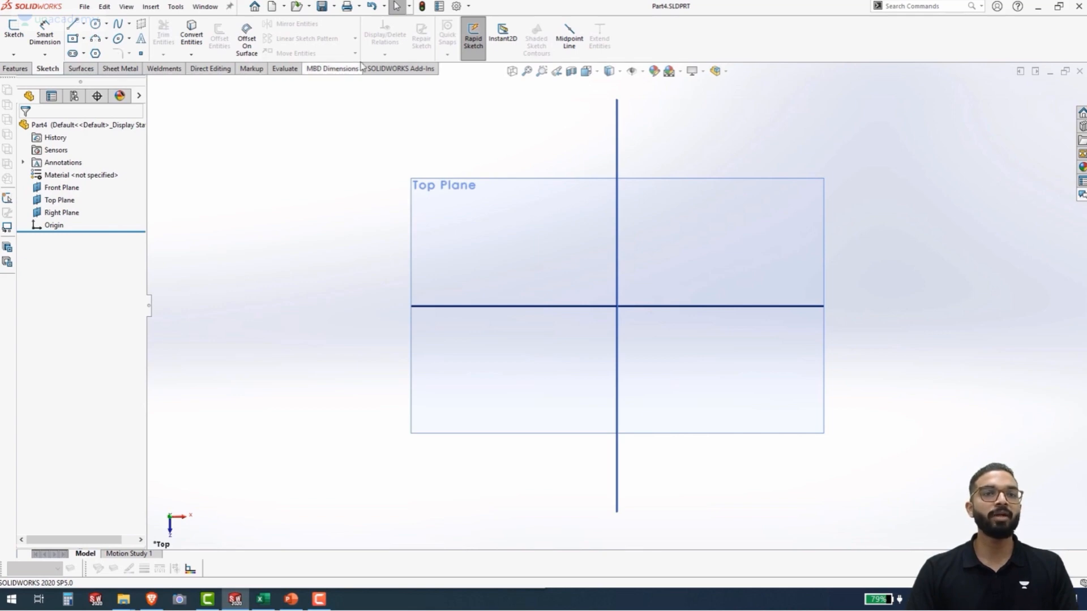
Step: Remove the Sketch tab from the CommandManager
{"action": "right_click", "coordinate": [223, 74]}
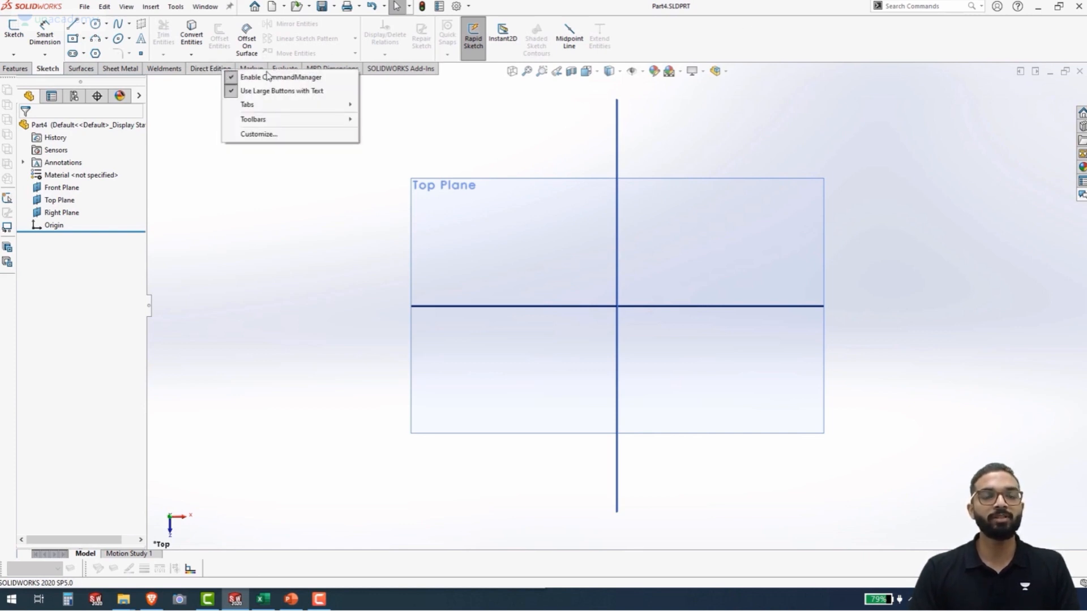
{"action": "mouse_move", "coordinate": [287, 105]}
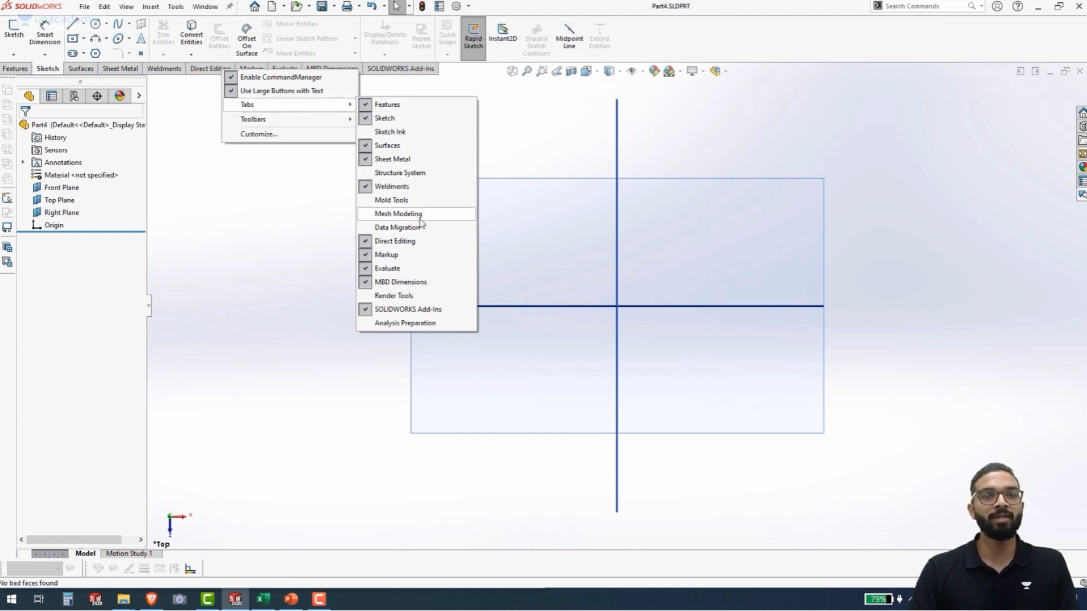
{"action": "left_click", "coordinate": [384, 120]}
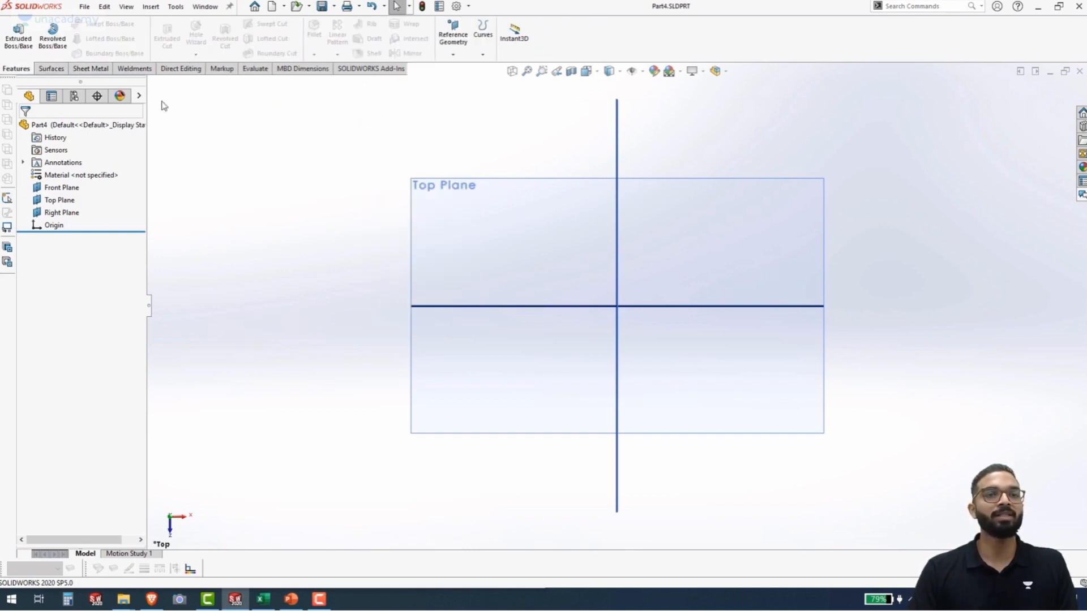
Step: Restore the Sketch tab in the CommandManager
{"action": "right_click", "coordinate": [385, 74]}
{"action": "mouse_move", "coordinate": [412, 108]}
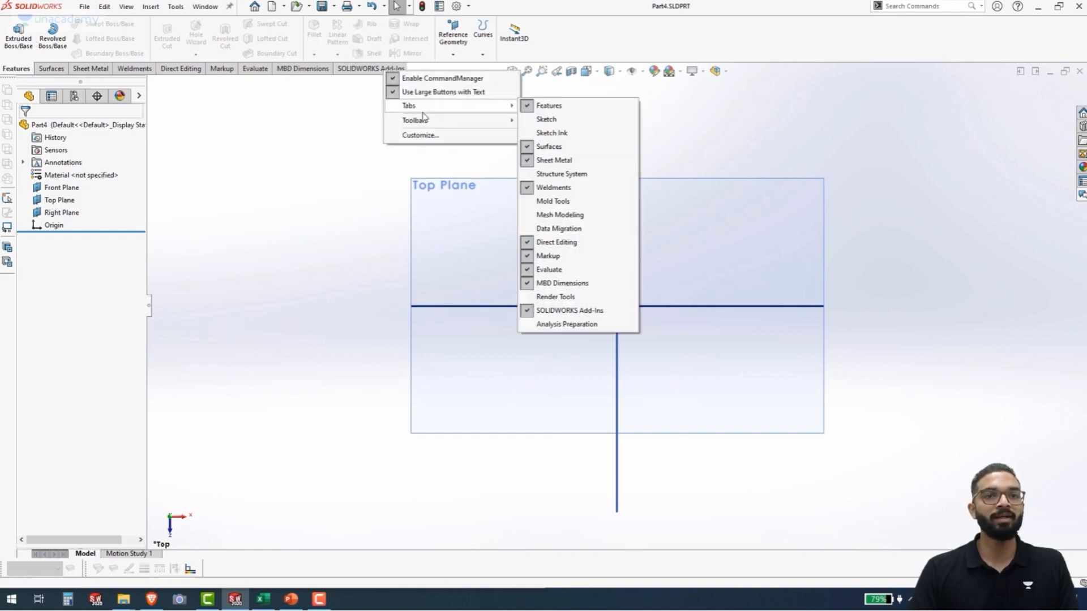
{"action": "left_click", "coordinate": [546, 121]}
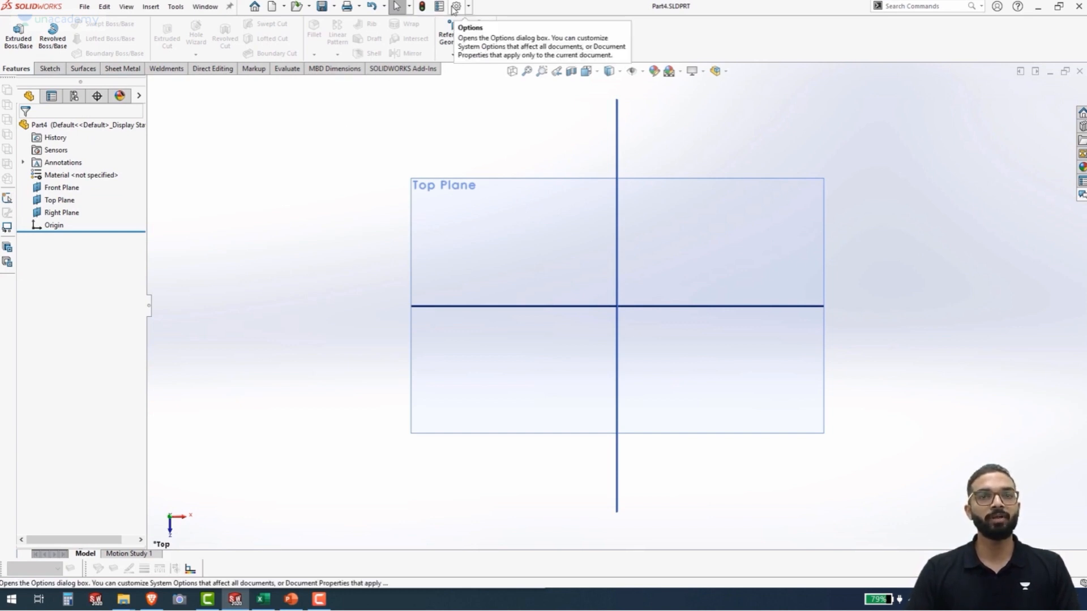
Step: Open the Options dialog and review the Drawings and Display pages of the system options
{"action": "left_click", "coordinate": [455, 6]}
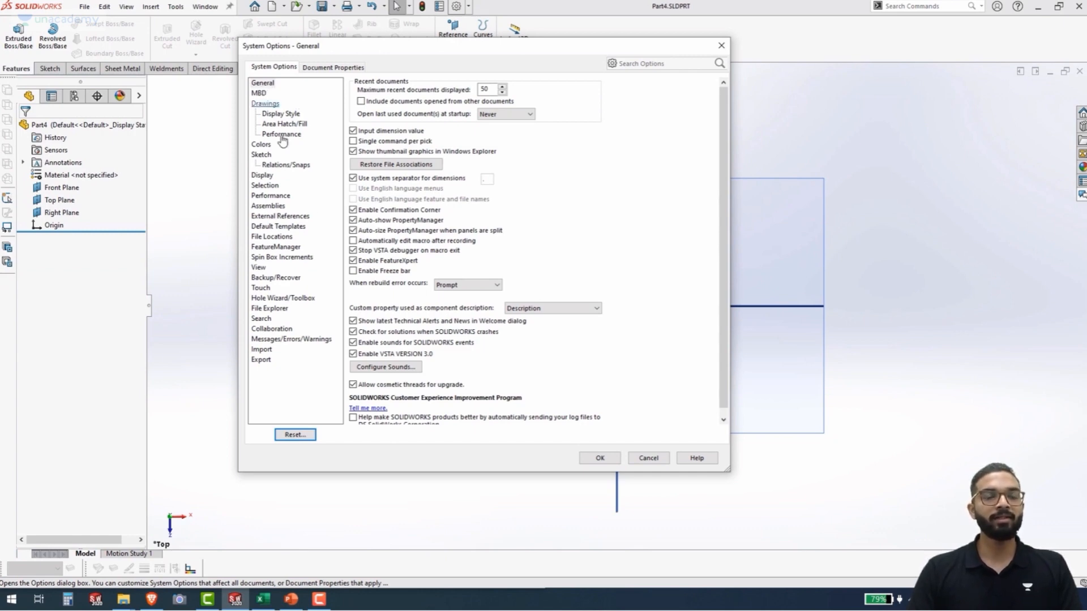
{"action": "left_click", "coordinate": [267, 104]}
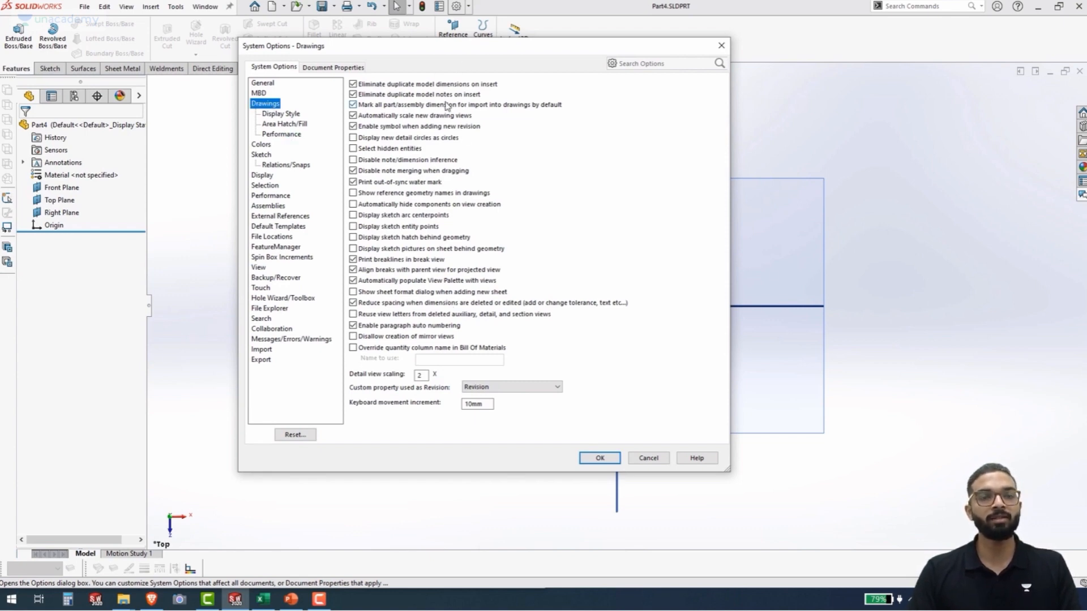
{"action": "left_click", "coordinate": [263, 176]}
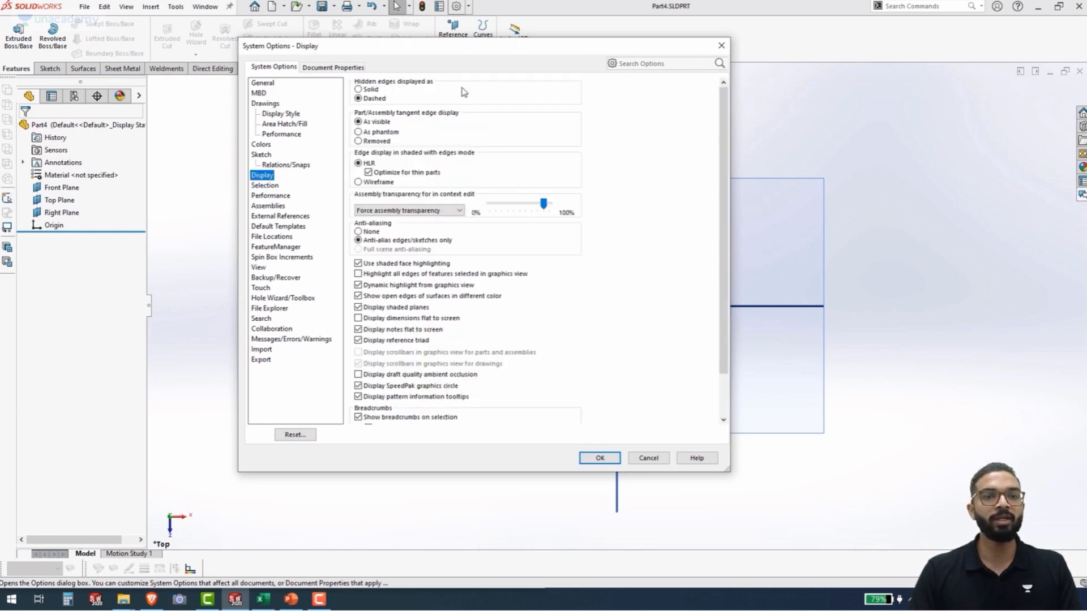
Step: Review the document properties for drafting standard, annotations, units, model display and material properties, then accept the options
{"action": "left_click", "coordinate": [325, 69]}
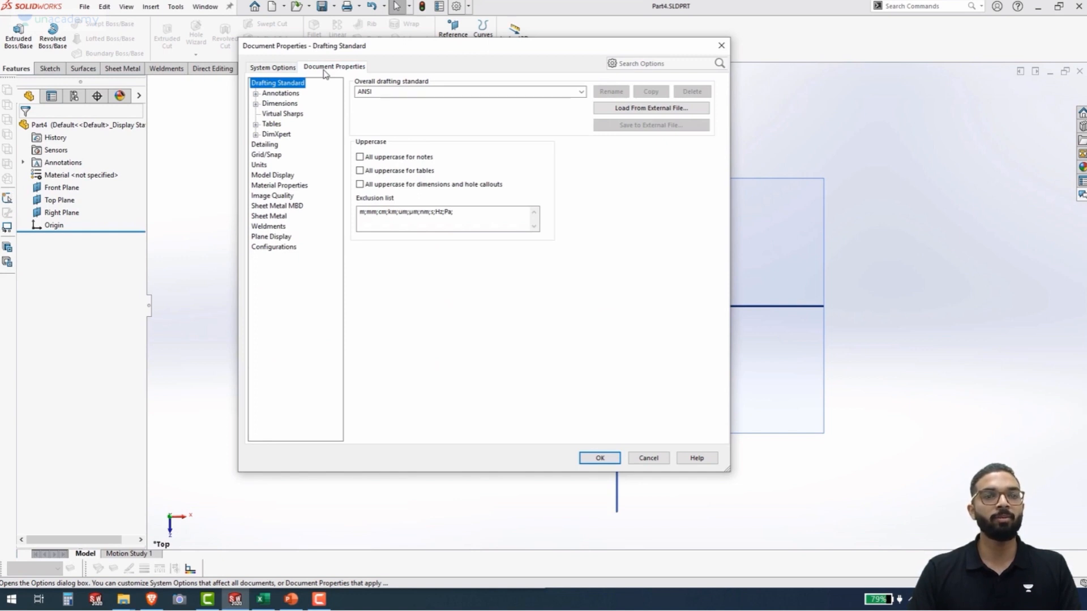
{"action": "left_click", "coordinate": [281, 94]}
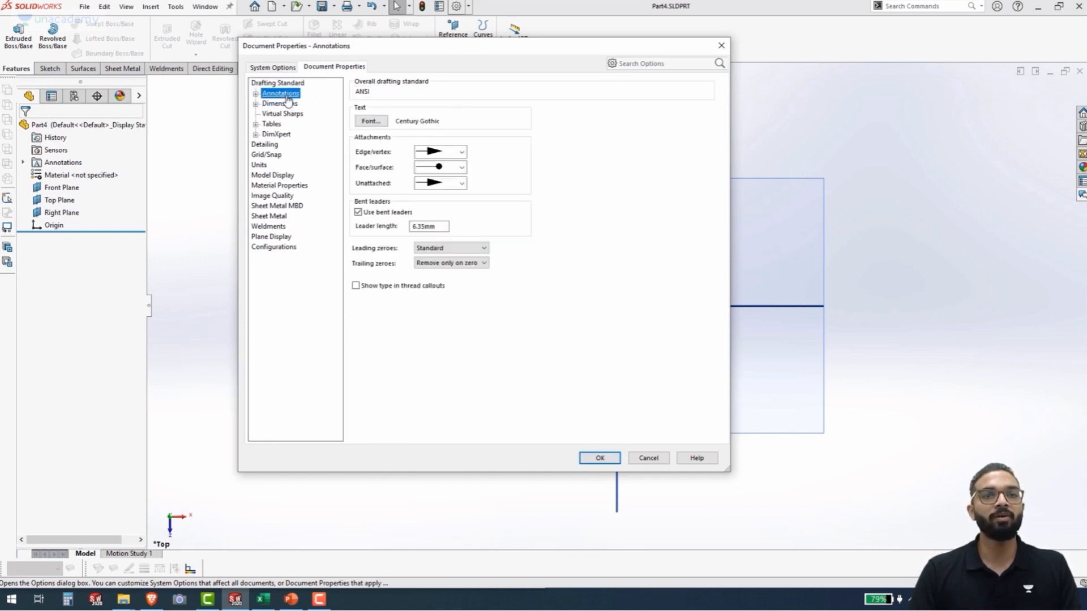
{"action": "left_click", "coordinate": [259, 164]}
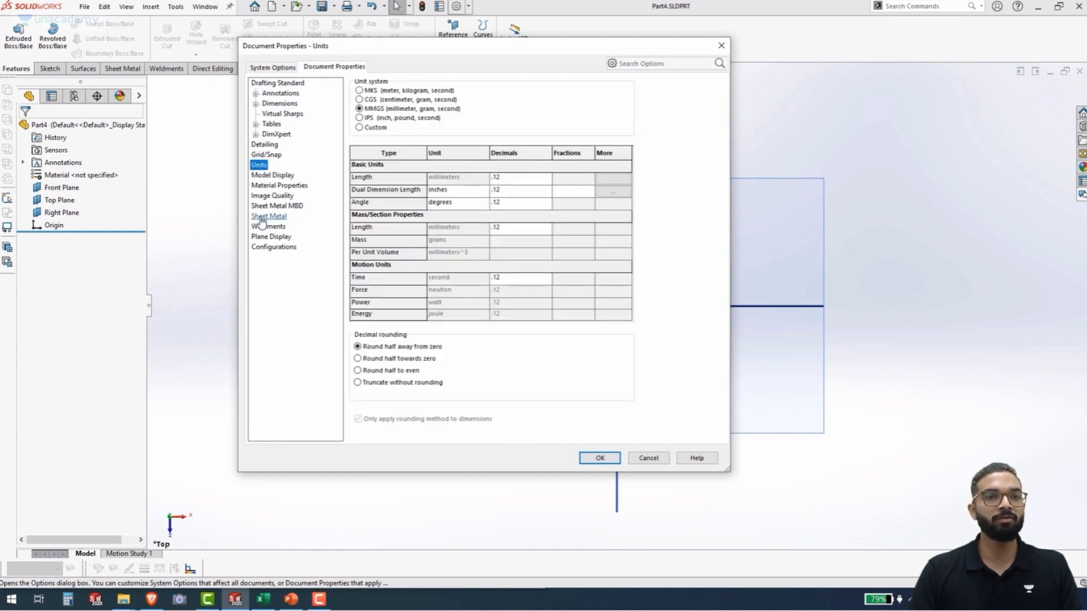
{"action": "left_click", "coordinate": [278, 175]}
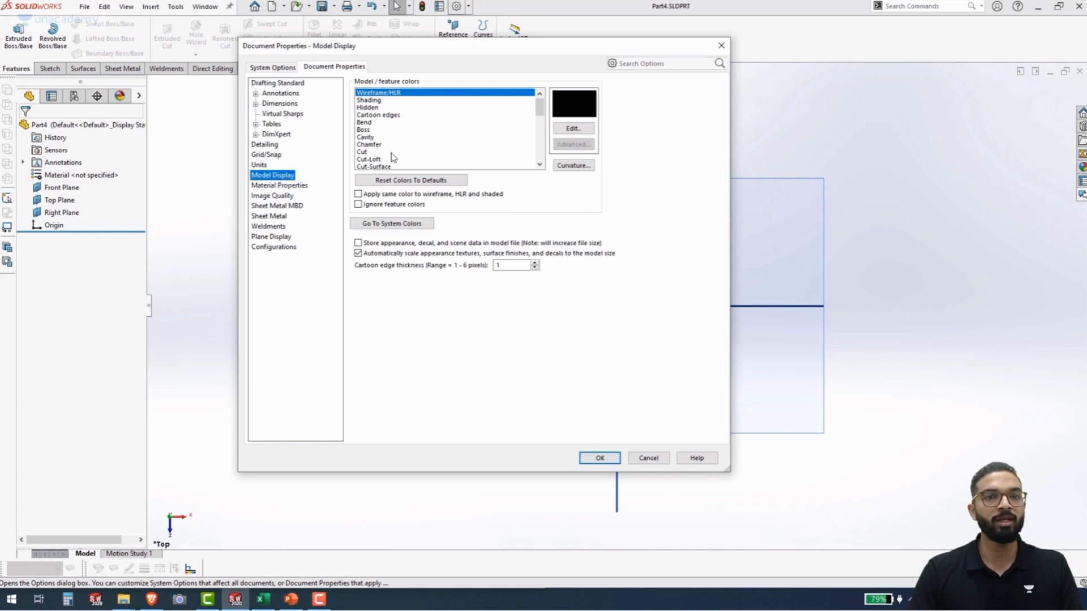
{"action": "left_click", "coordinate": [294, 187]}
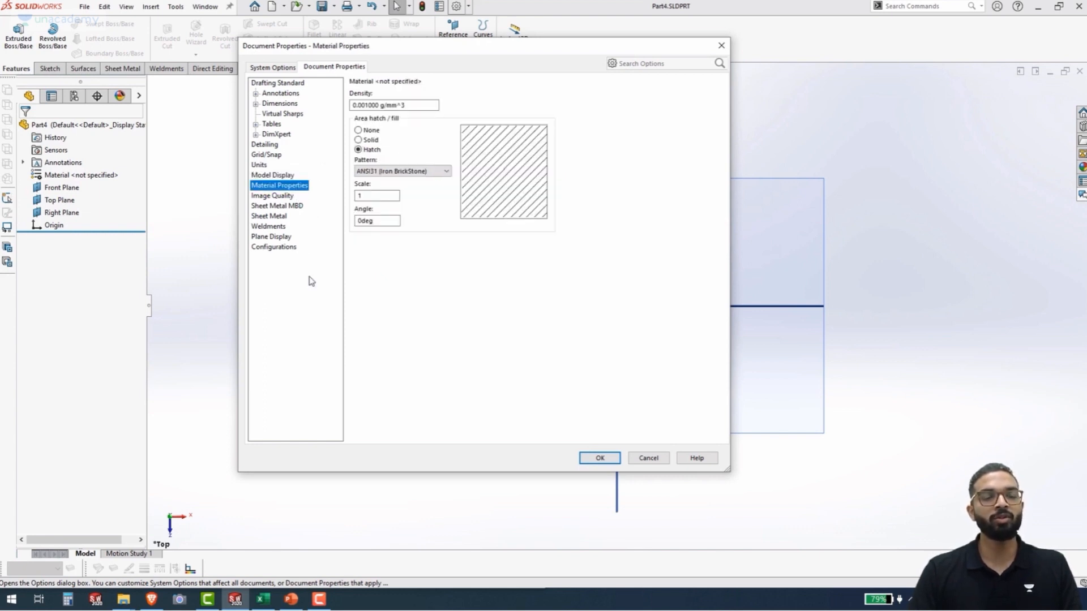
{"action": "left_click", "coordinate": [600, 460]}
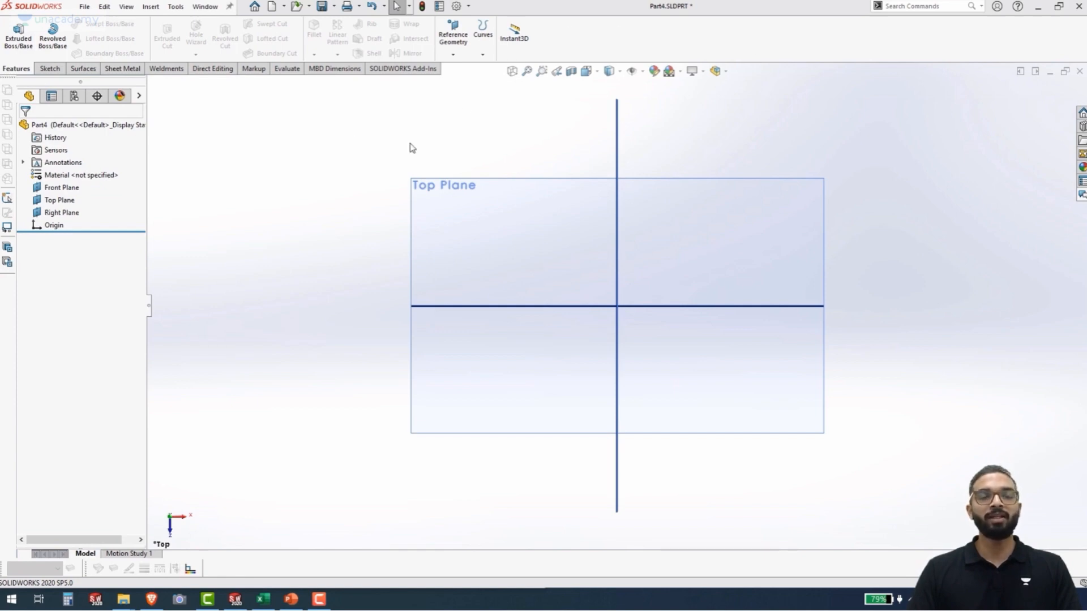
{"action": "left_click", "coordinate": [931, 10]}
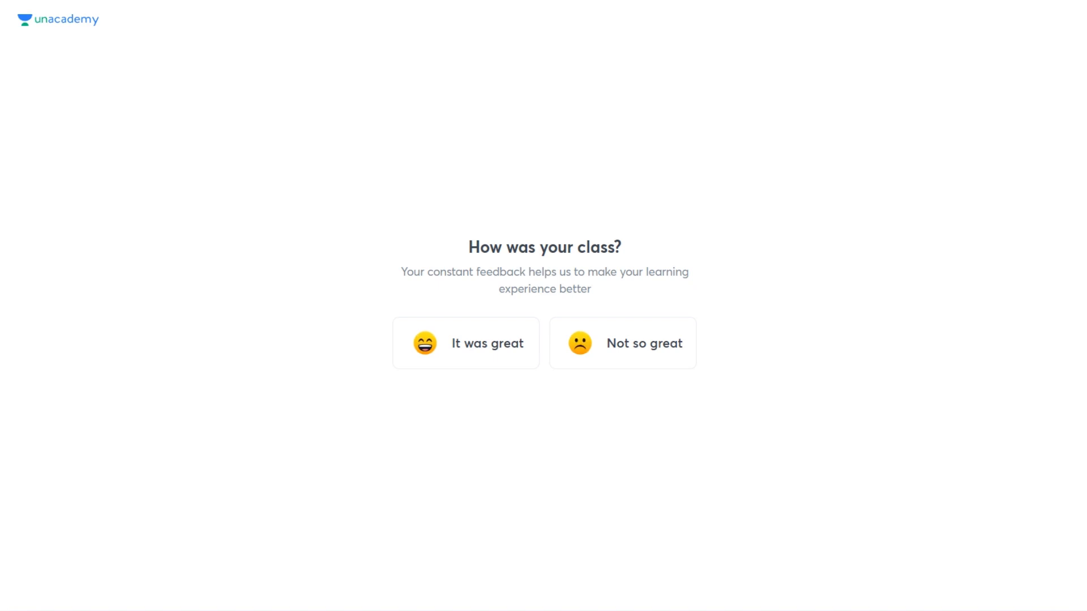
{"action": "key", "text": "Escape"}
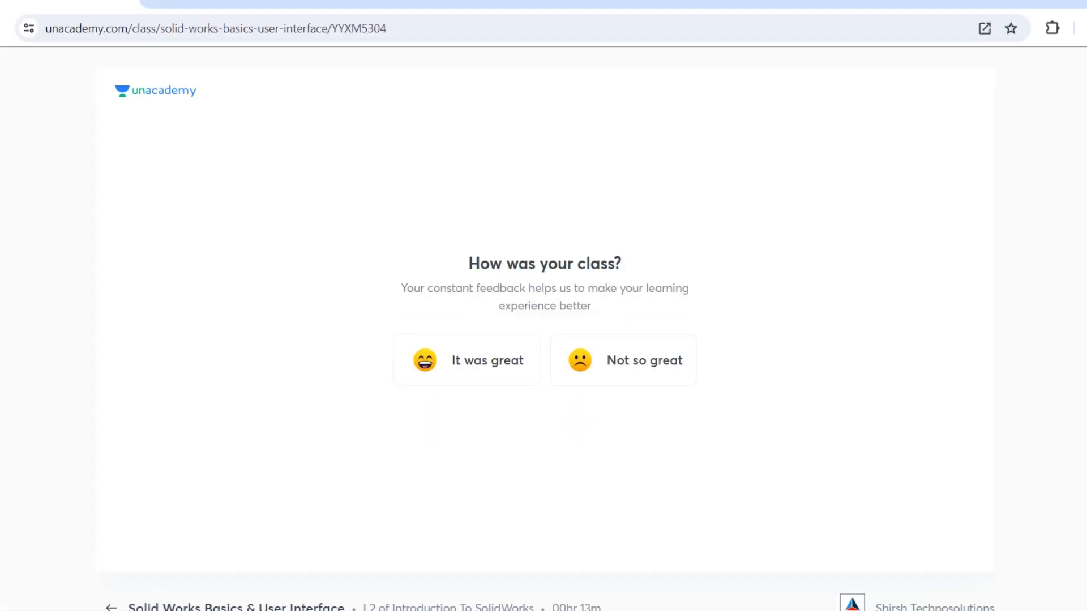
{"action": "left_click", "coordinate": [854, 610]}
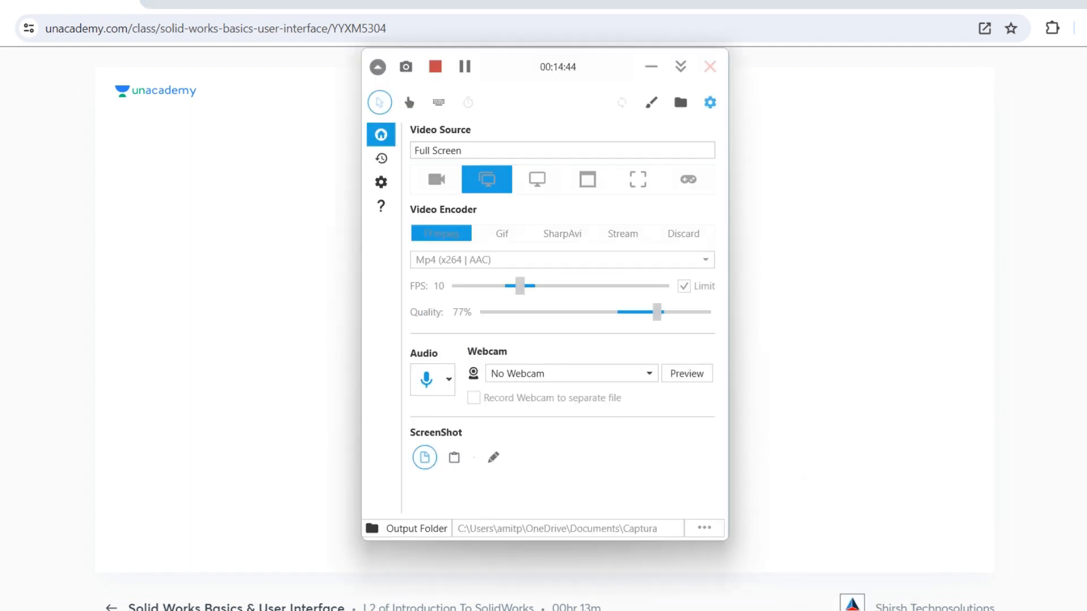